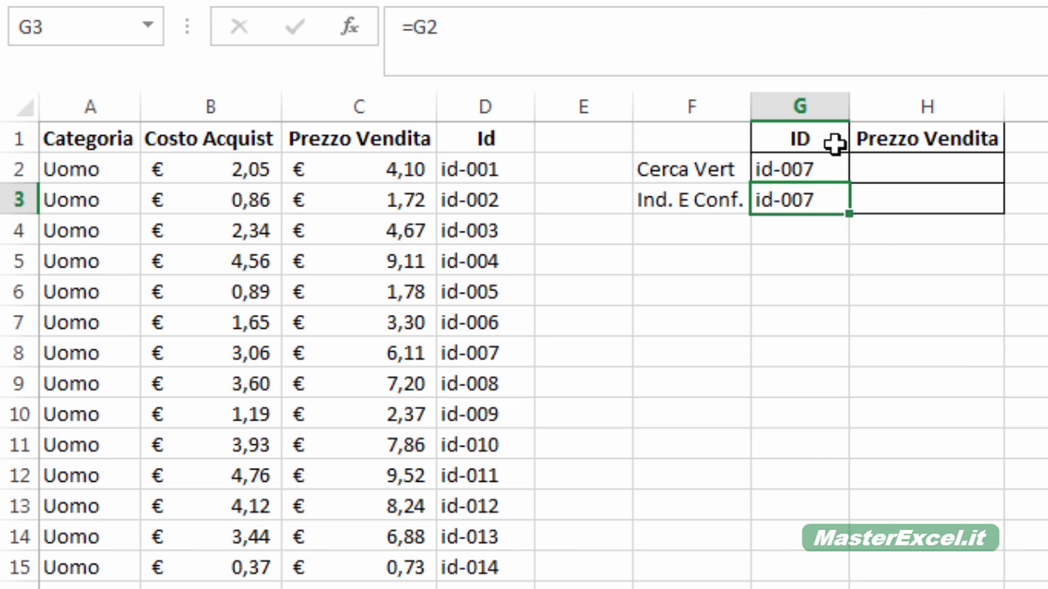
left_click(414, 197)
left_click(450, 198)
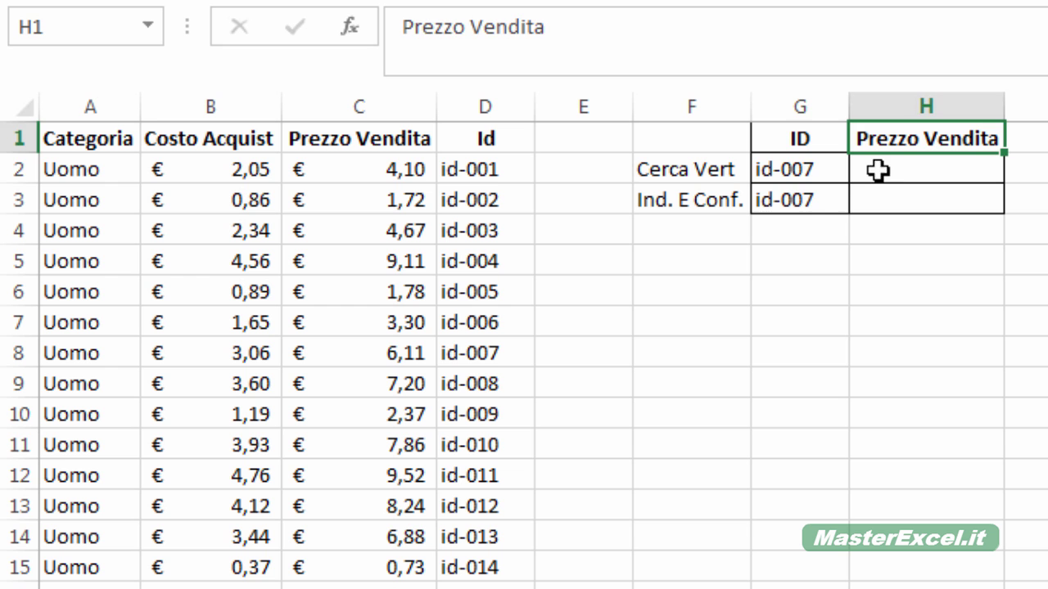
left_click(800, 175)
key("Down")
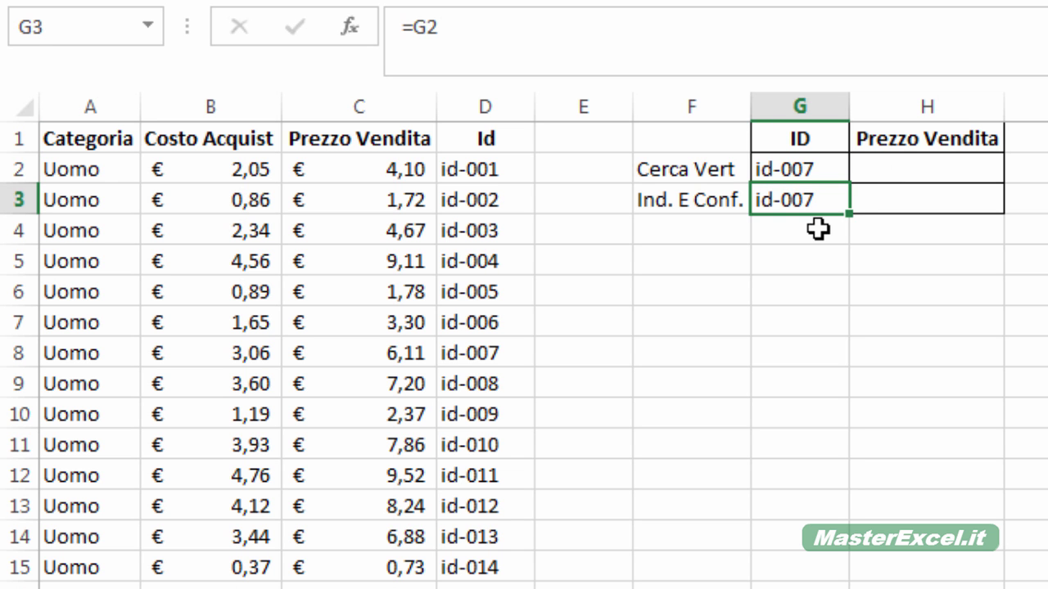
key("Up")
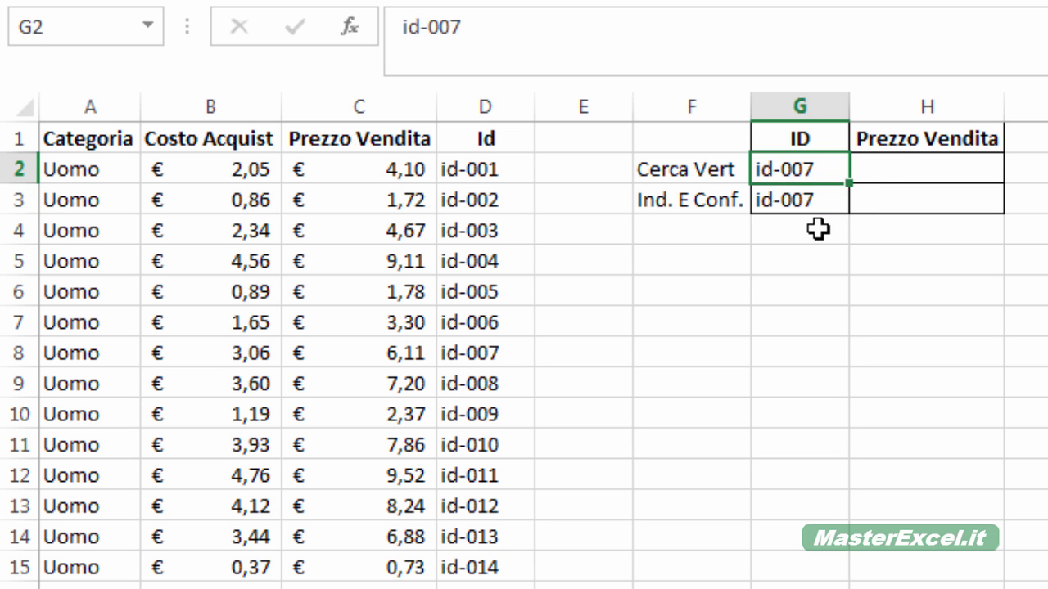
key("Right")
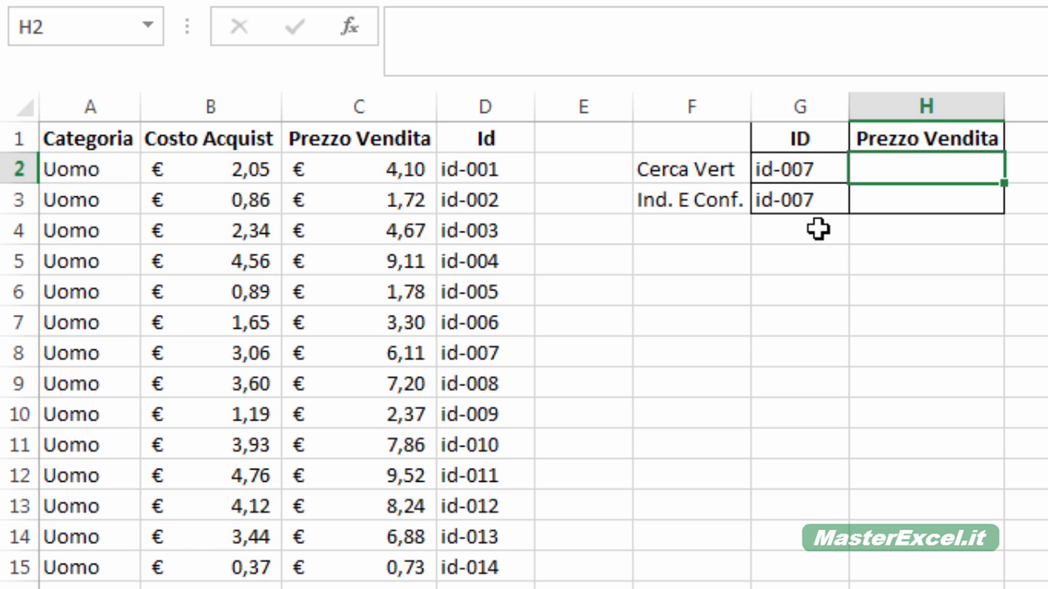
key("ctrl+Home")
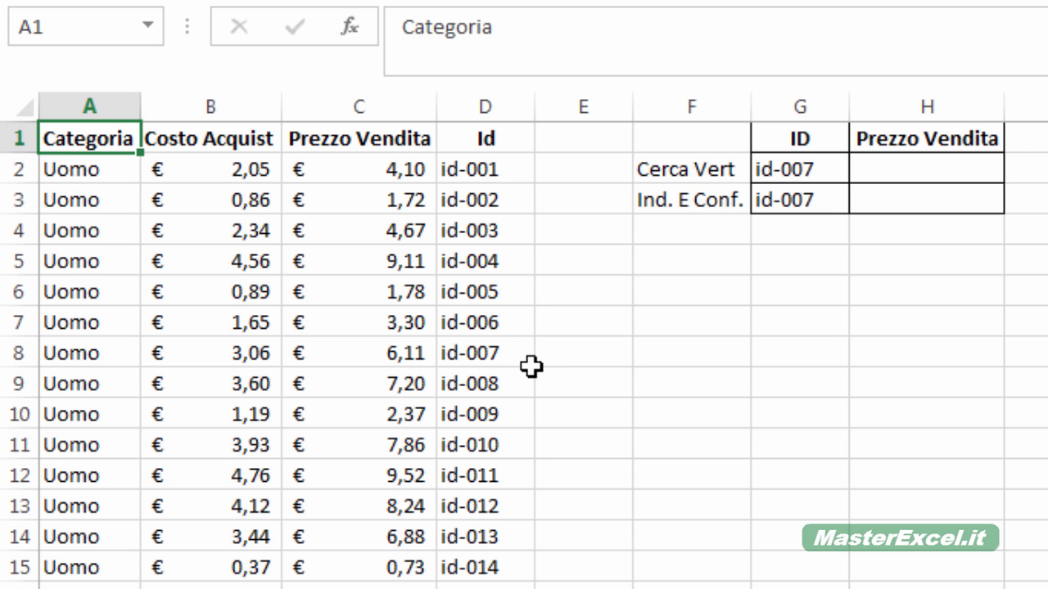
left_click(77, 292)
scroll(65, 501, "down", 4)
scroll(99, 556, "down", 3)
scroll(155, 569, "up", 7)
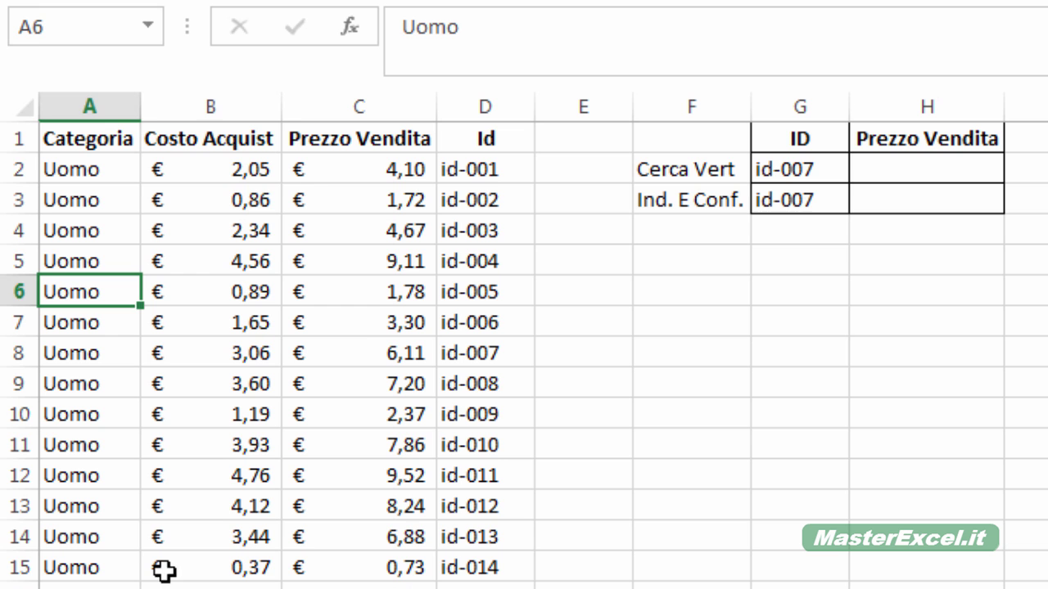
left_click(224, 174)
scroll(134, 564, "down", 5)
scroll(77, 393, "up", 4)
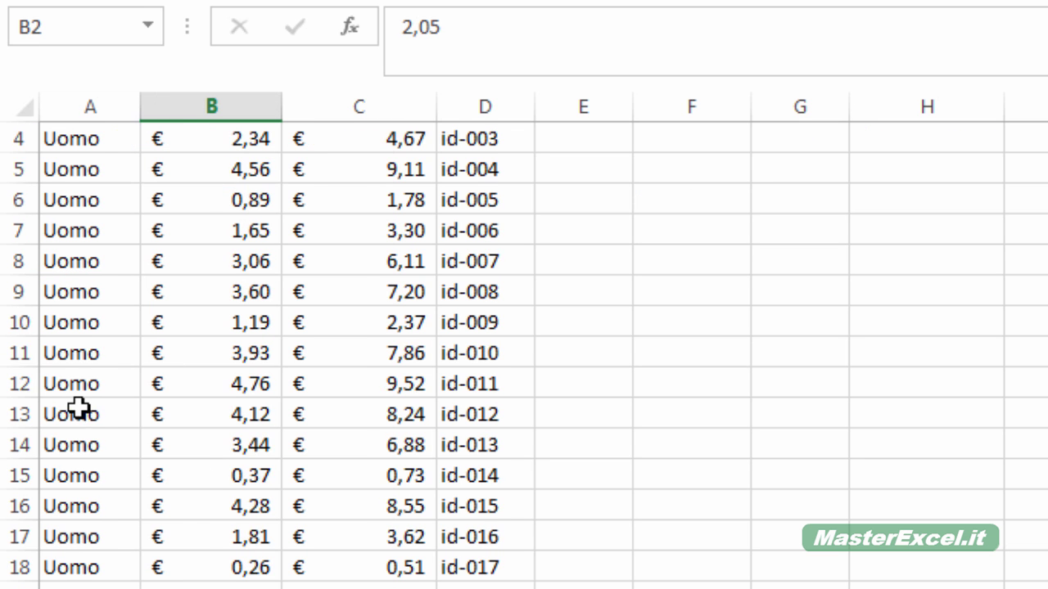
scroll(77, 407, "up", 1)
left_click(210, 134)
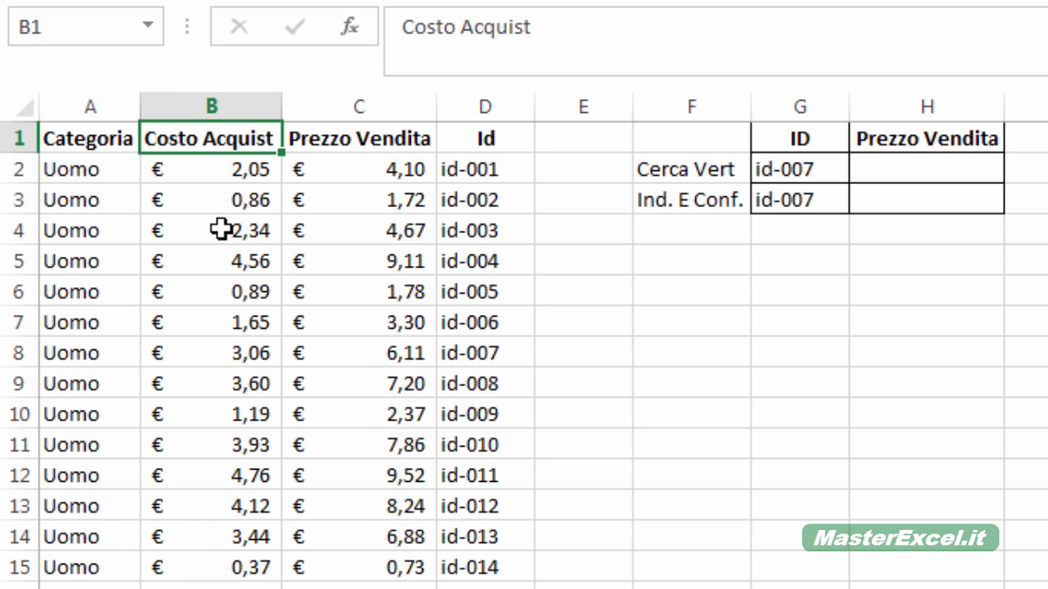
key("Right")
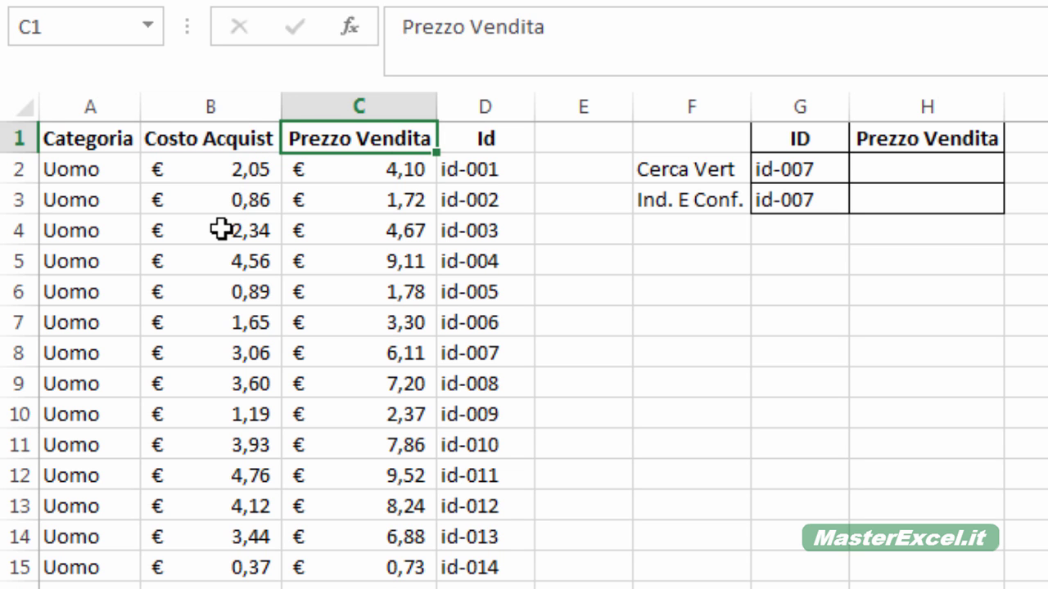
key("Down")
key("Up")
key("Left")
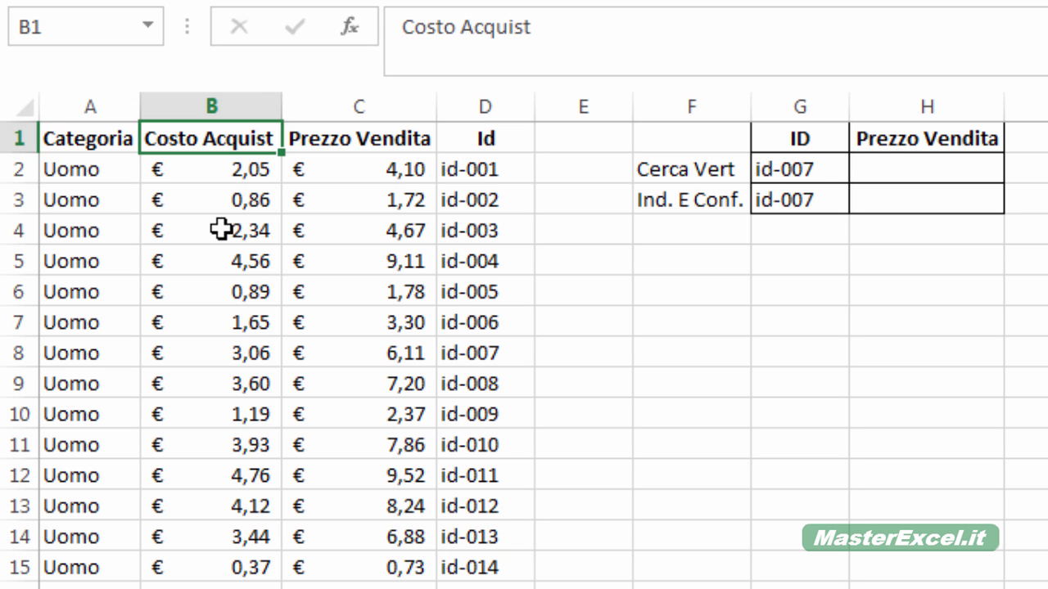
key("Right")
key("Right")
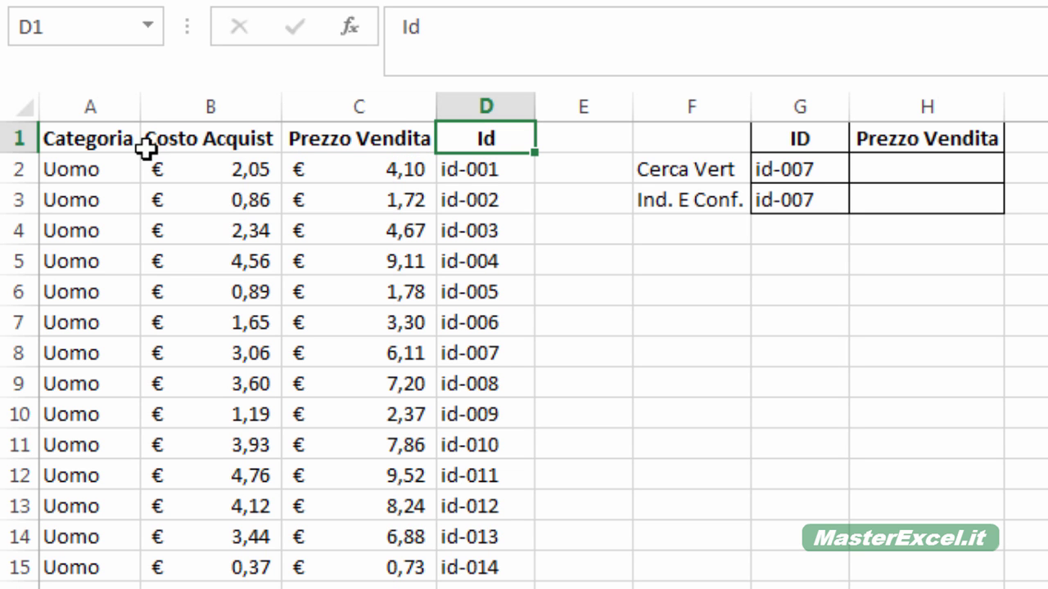
left_click(103, 134)
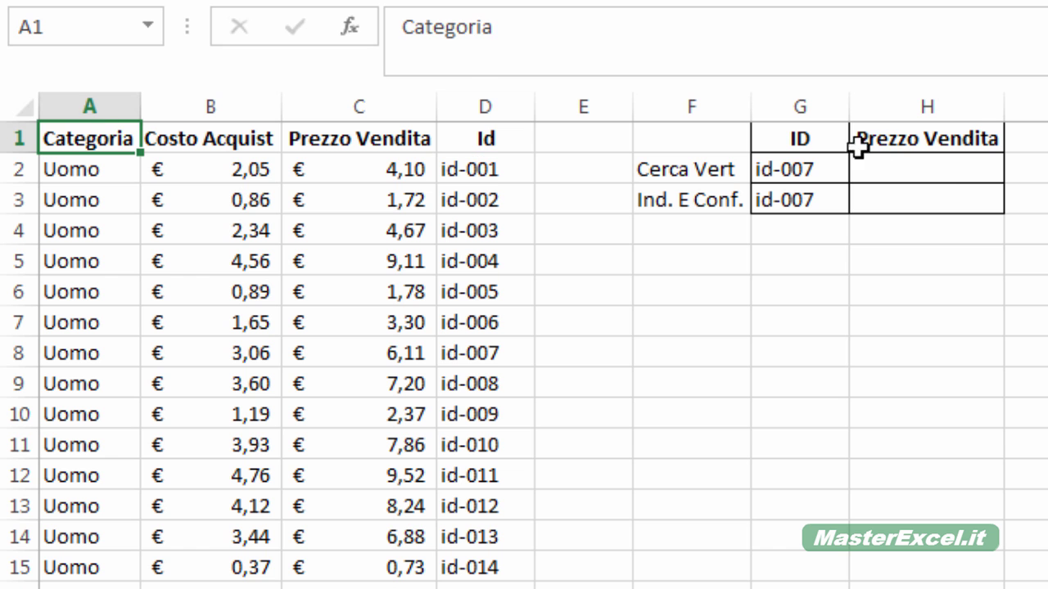
left_click(948, 193)
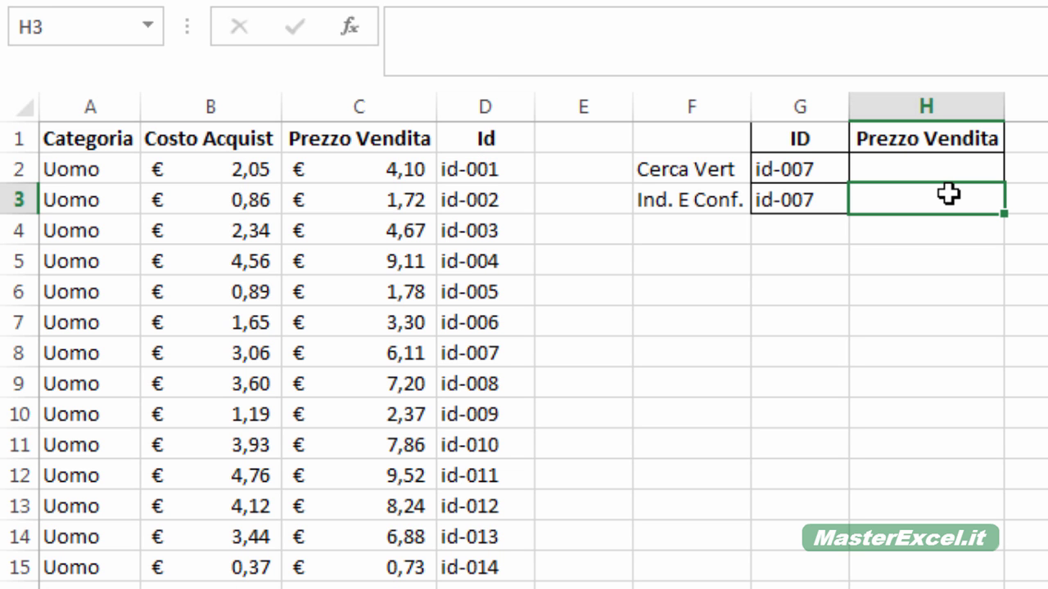
- Enter =INDICE(C:C;CONFRONTA(G3;D:D;0)) in H3
type("=indice(")
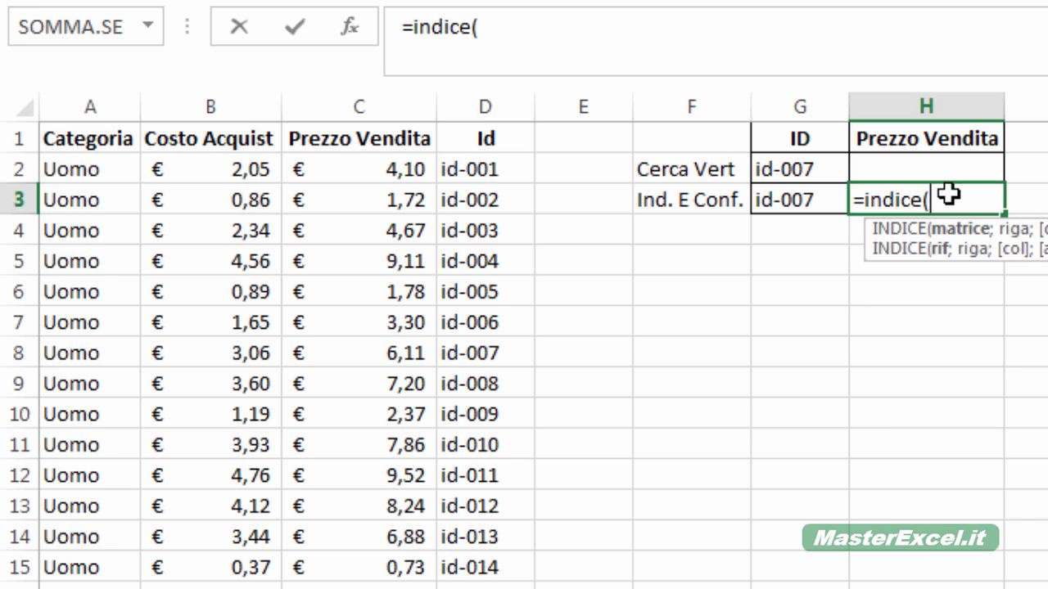
left_click(384, 104)
type(";confronta(")
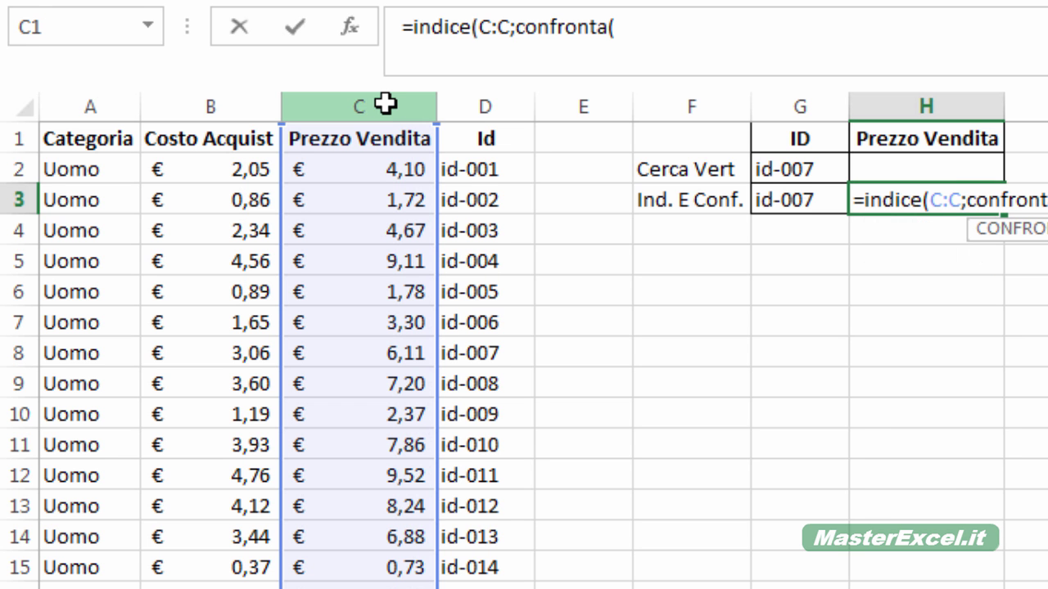
left_click(796, 208)
type(";")
left_click(485, 105)
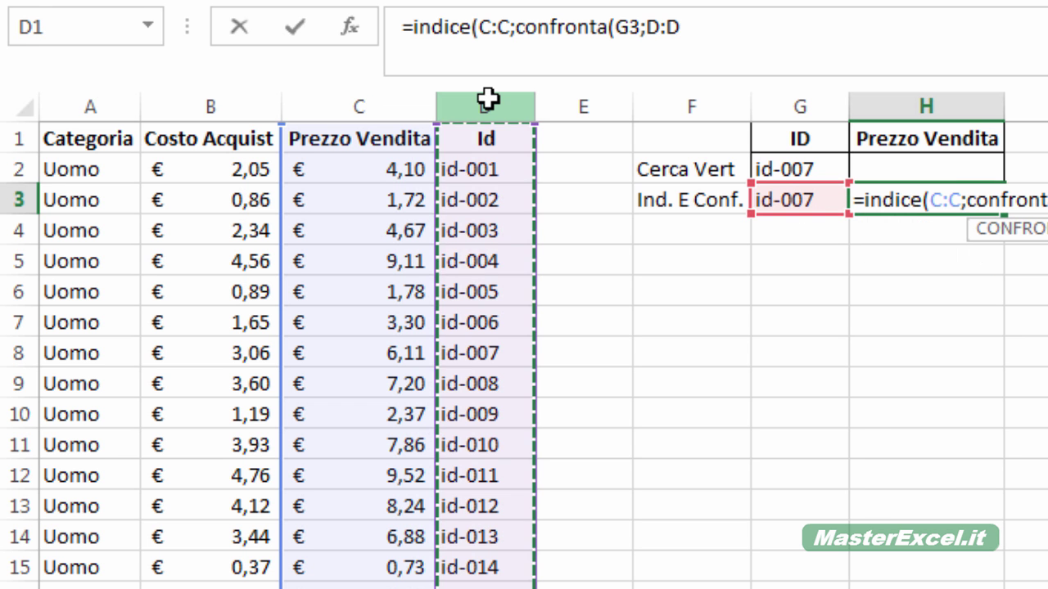
type(";0))")
key("ctrl+Return")
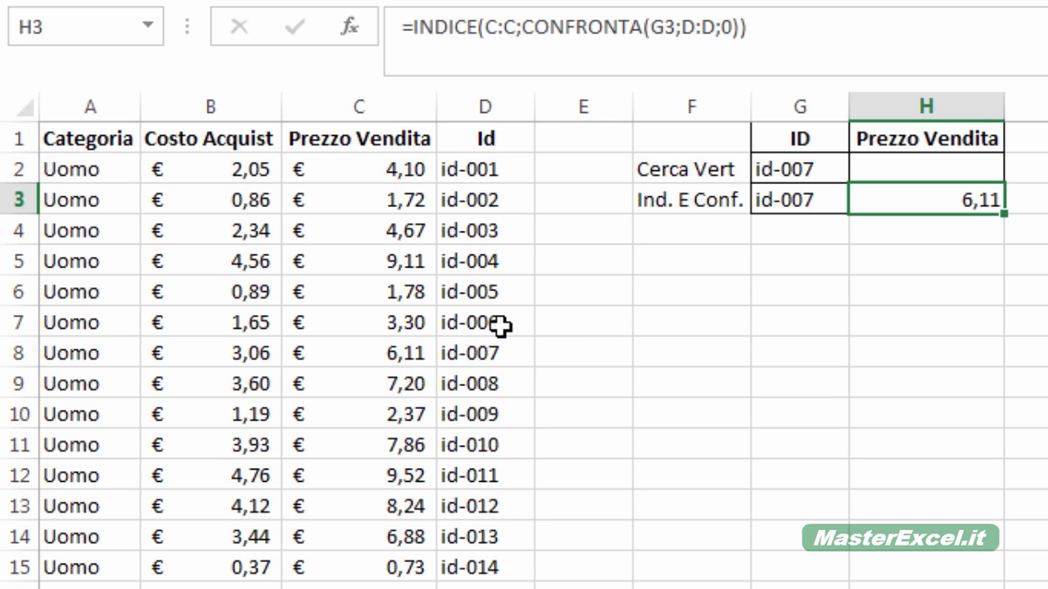
- Confirm the H3 result matches the id-007 row's selling price of 6,11
left_click(498, 356)
key("Left")
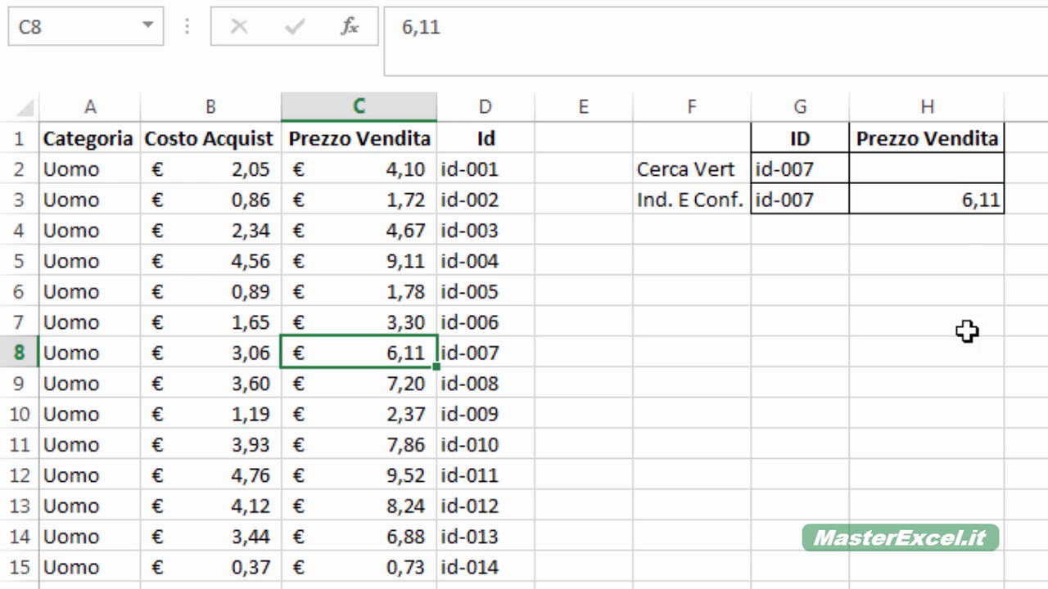
left_click(955, 199)
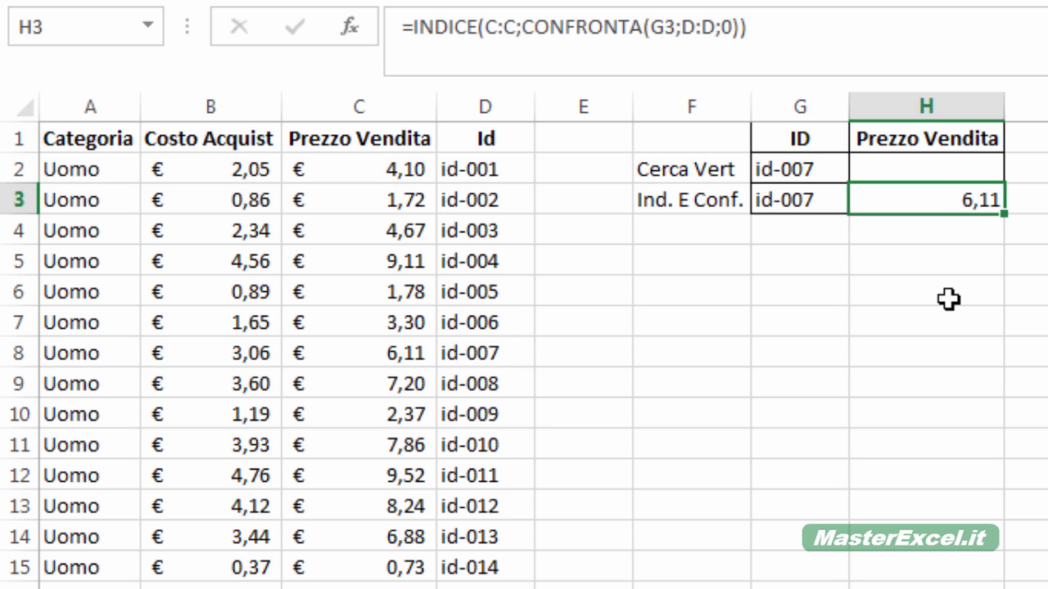
key("Up")
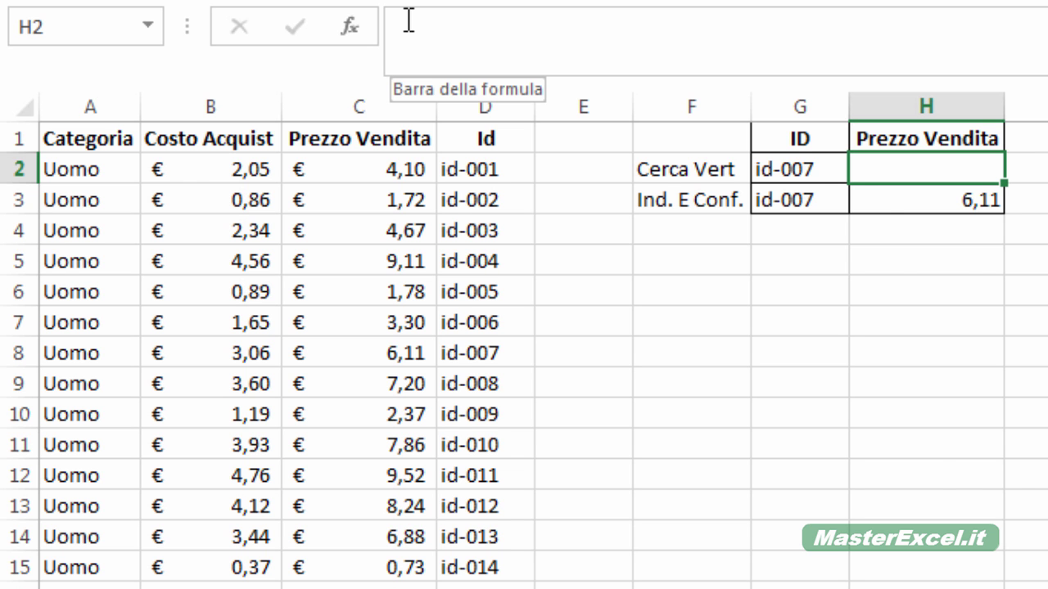
- Enter =CERCA.VERT(G2;A:D;3) in H2, which returns 8,1
type("=cerca.vert(")
left_click(807, 172)
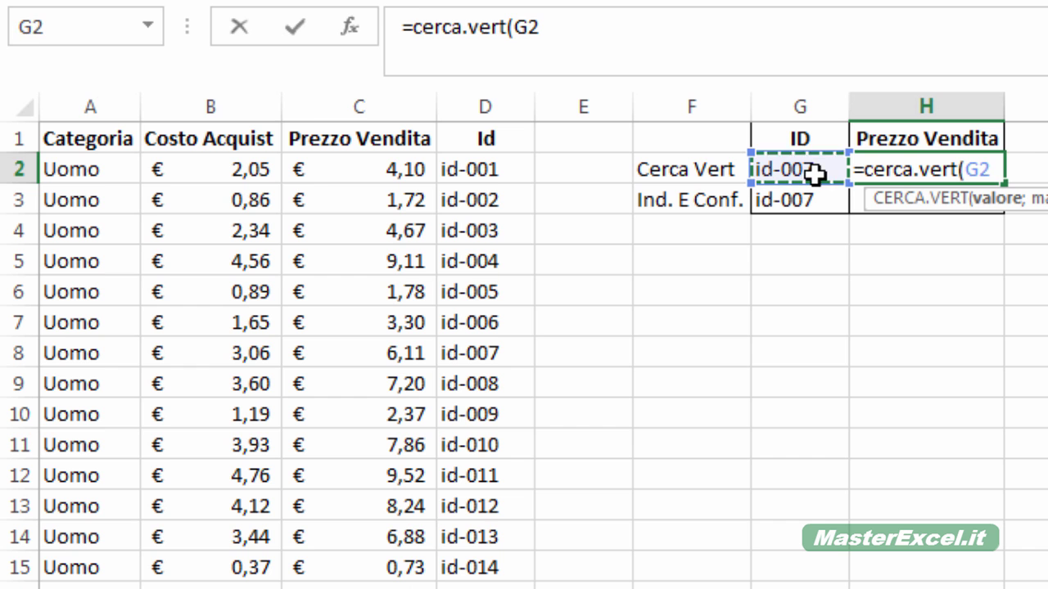
type(";")
left_click_drag(161, 99, 480, 107)
type(";")
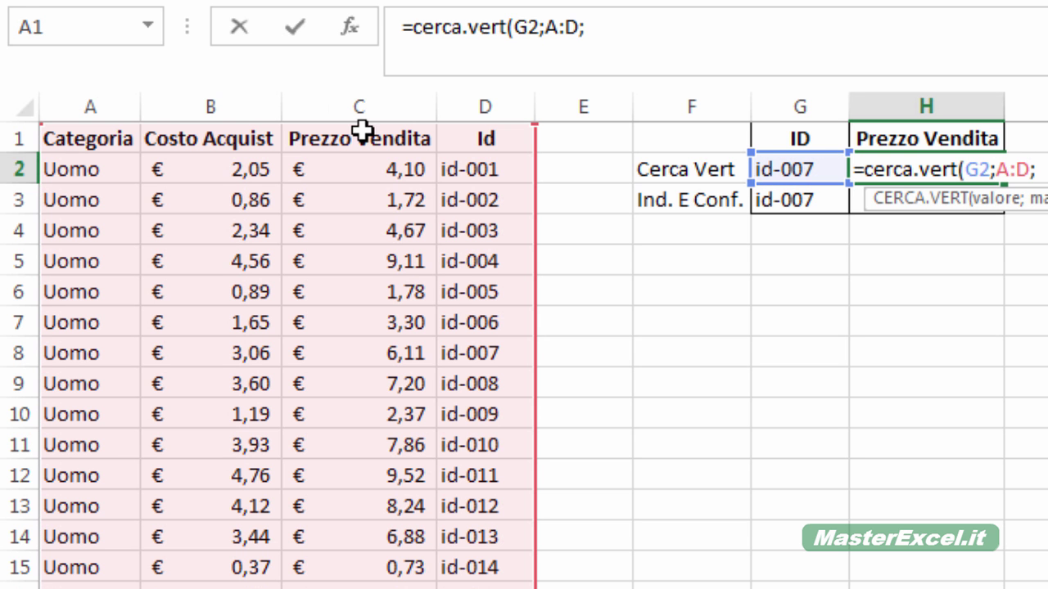
type("3")
key("Return")
- Compare the H2 result with the id-007 row's selling price of 6,11
key("Up")
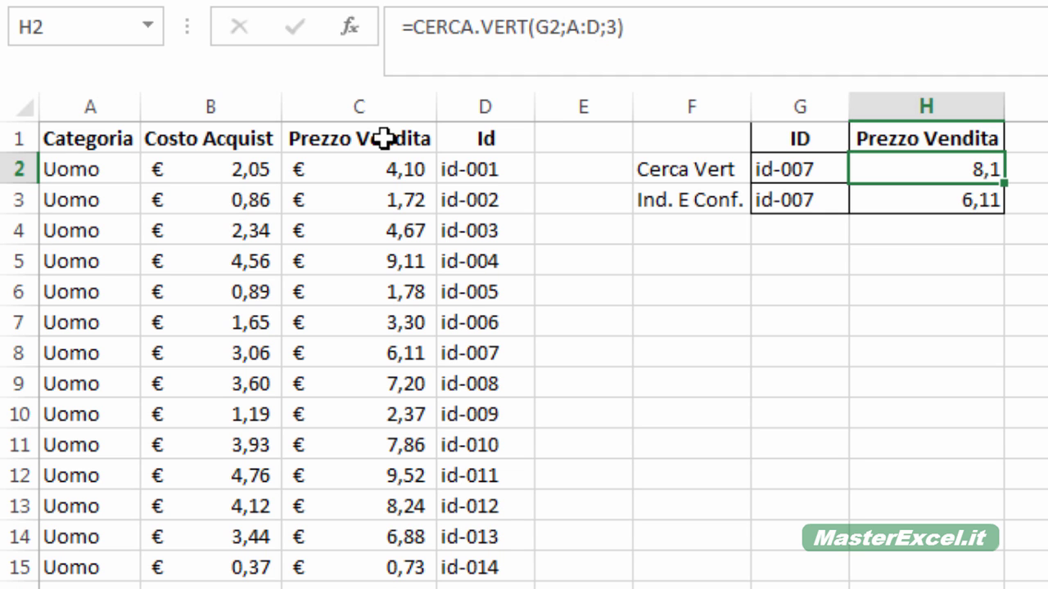
left_click(311, 351)
key("Right")
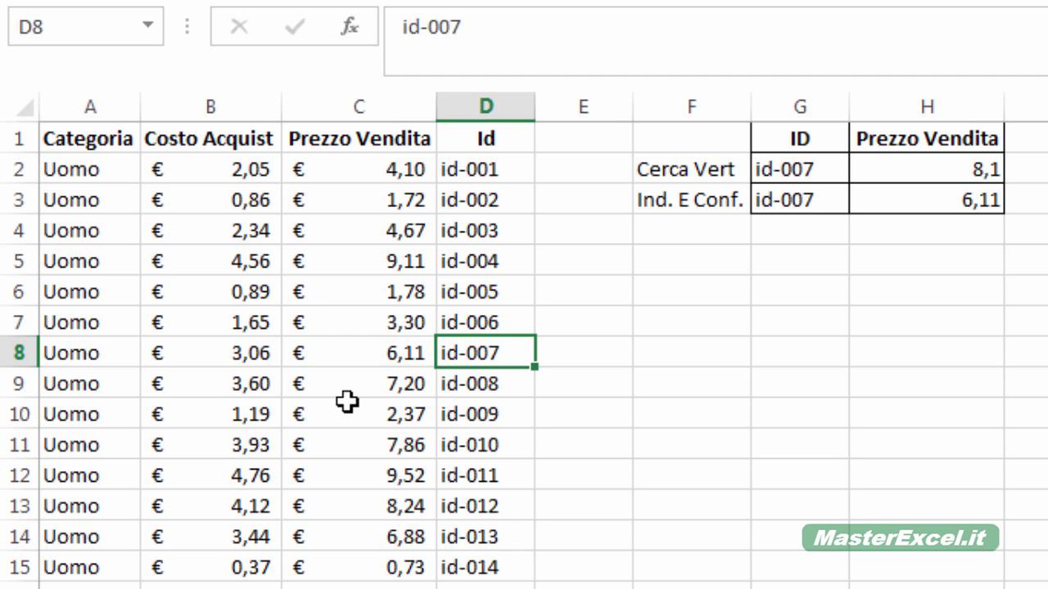
key("Left")
key("Left")
key("Right")
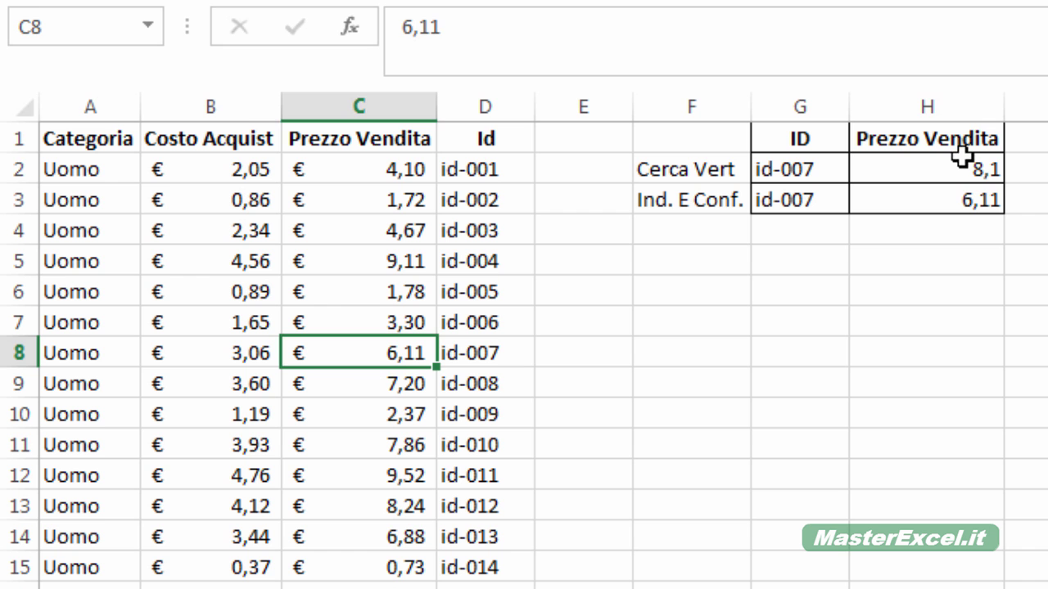
left_click(956, 162)
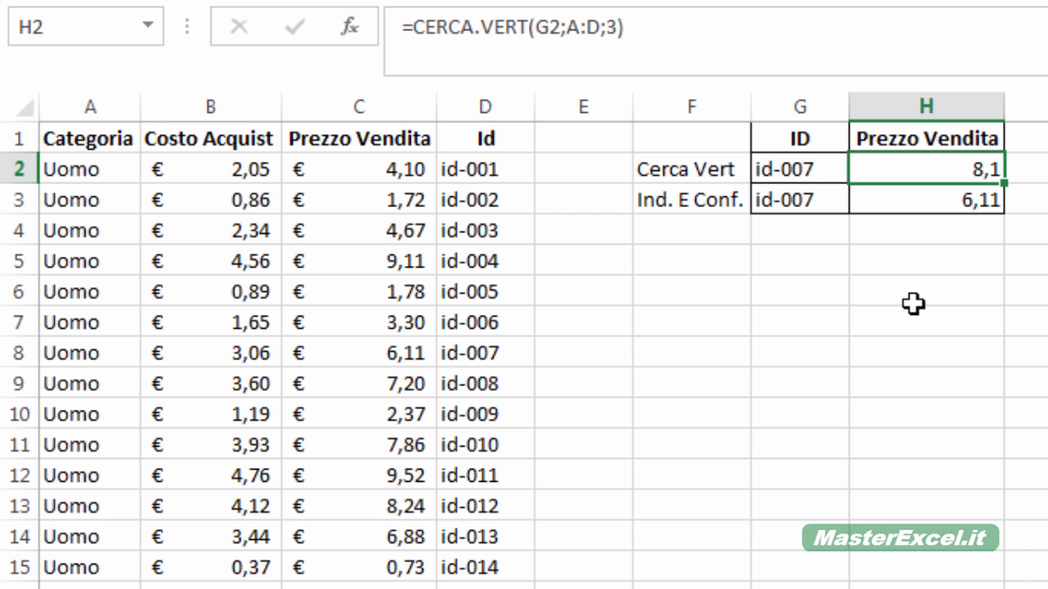
- Review the G2 and A:D arguments of the CERCA.VERT formula and re-enter it unchanged
left_click(602, 28)
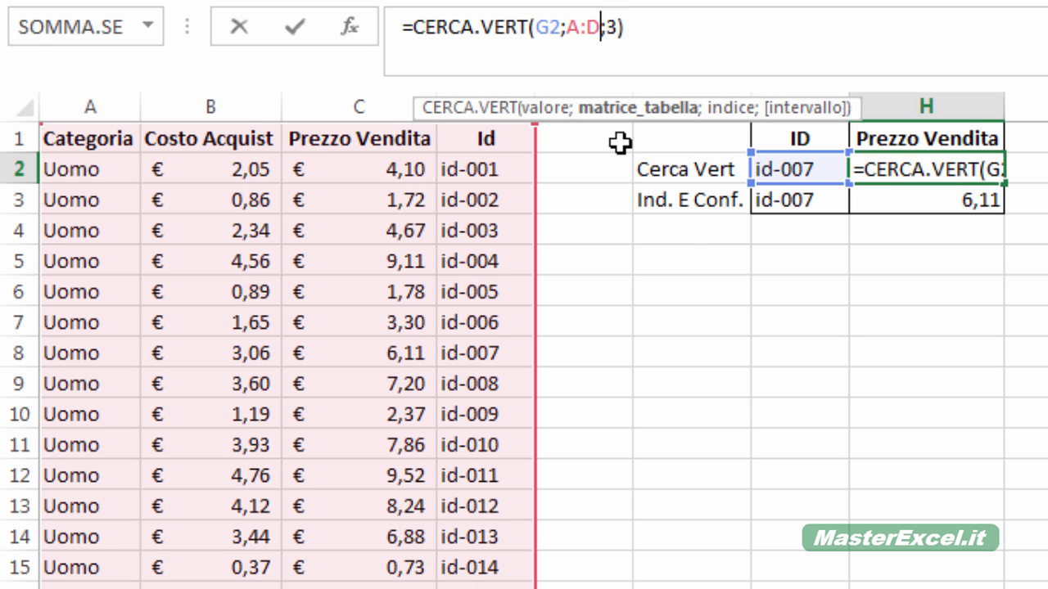
left_click(557, 107)
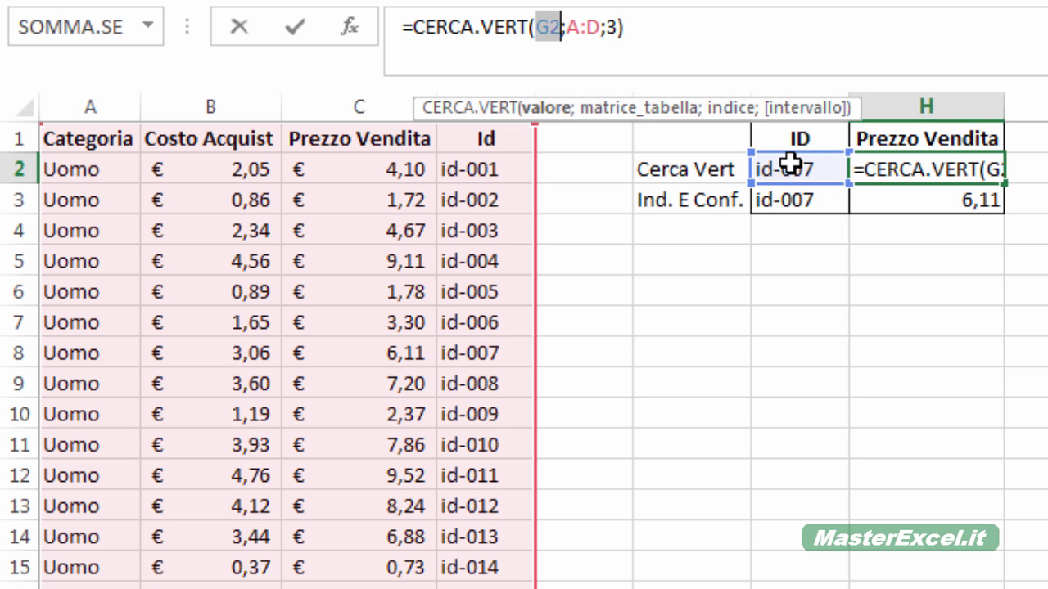
left_click(601, 111)
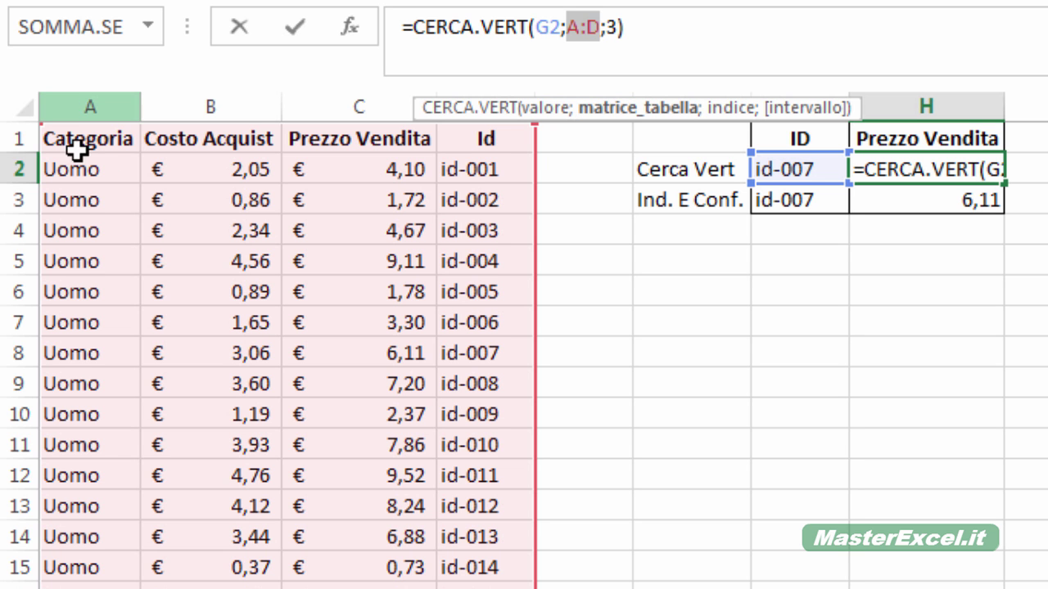
left_click(663, 27)
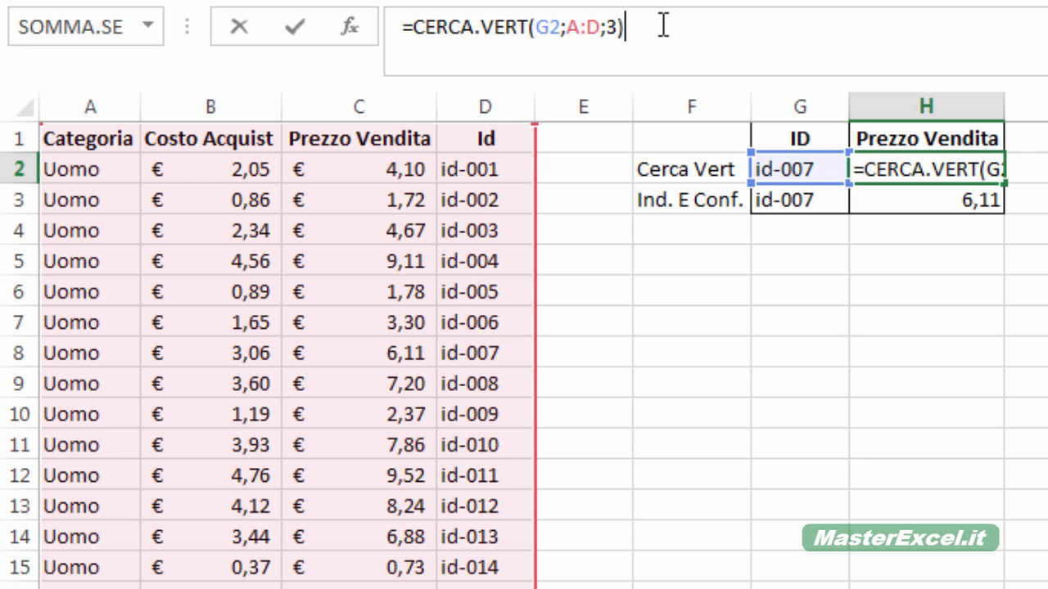
key("Return")
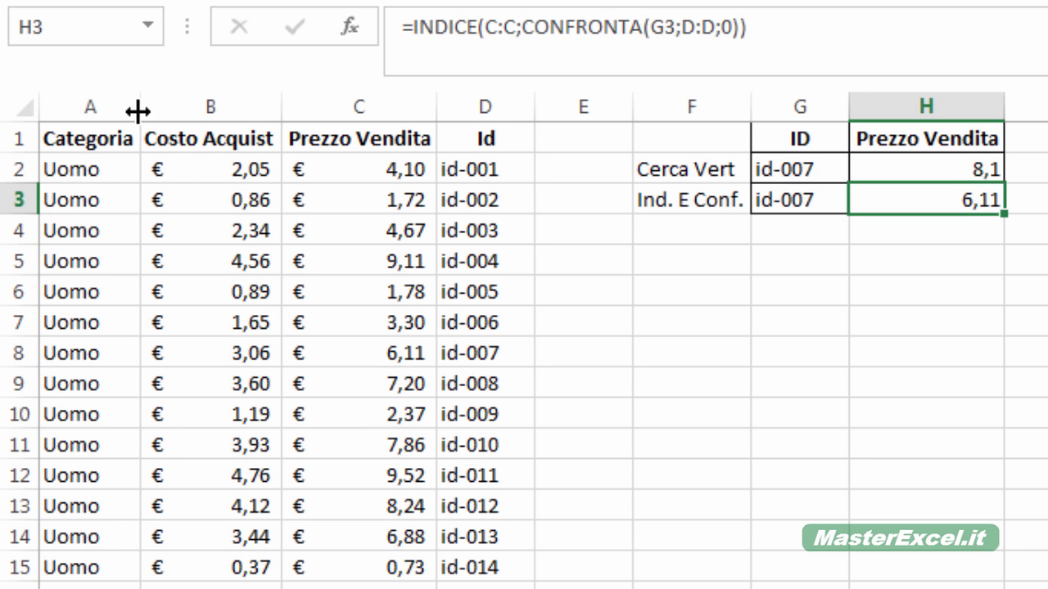
- Move the Id column to column A
left_click(65, 105)
key("ctrl+plus")
left_click(533, 100)
key("ctrl+x")
left_click(84, 134)
key("ctrl+v")
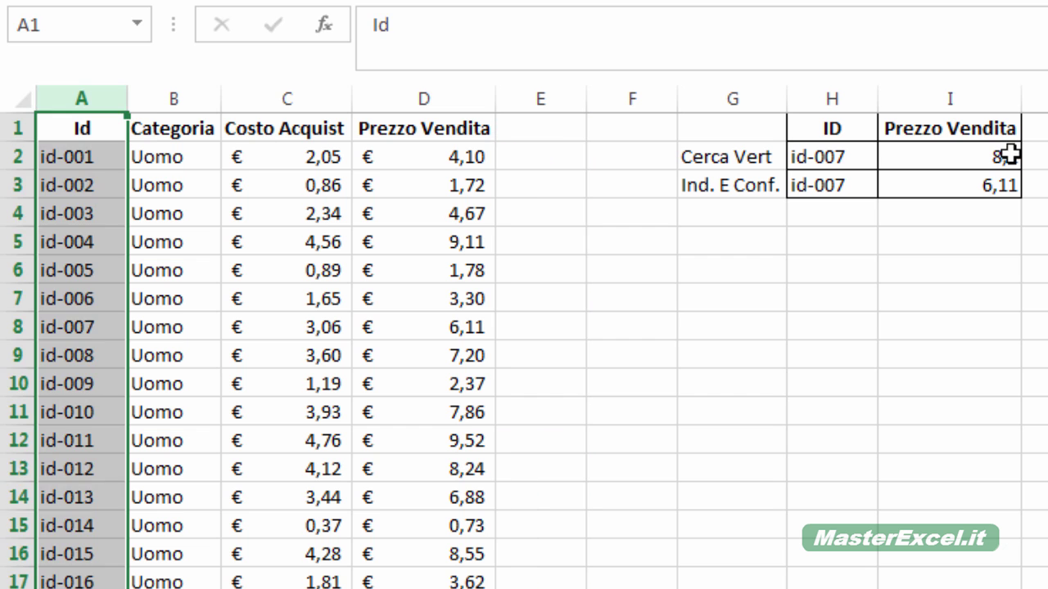
- Change I2's CERCA.VERT to range A:D and column index 4, returning 6,11
left_click(1011, 154)
double_click(541, 26)
left_click_drag(82, 99, 423, 99)
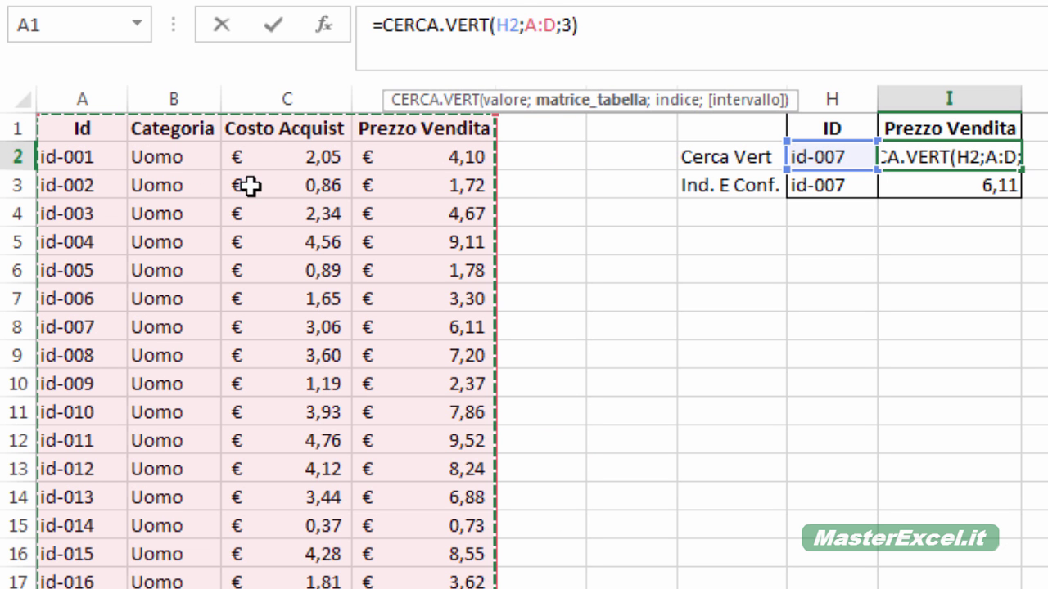
left_click(587, 69)
key("BackSpace")
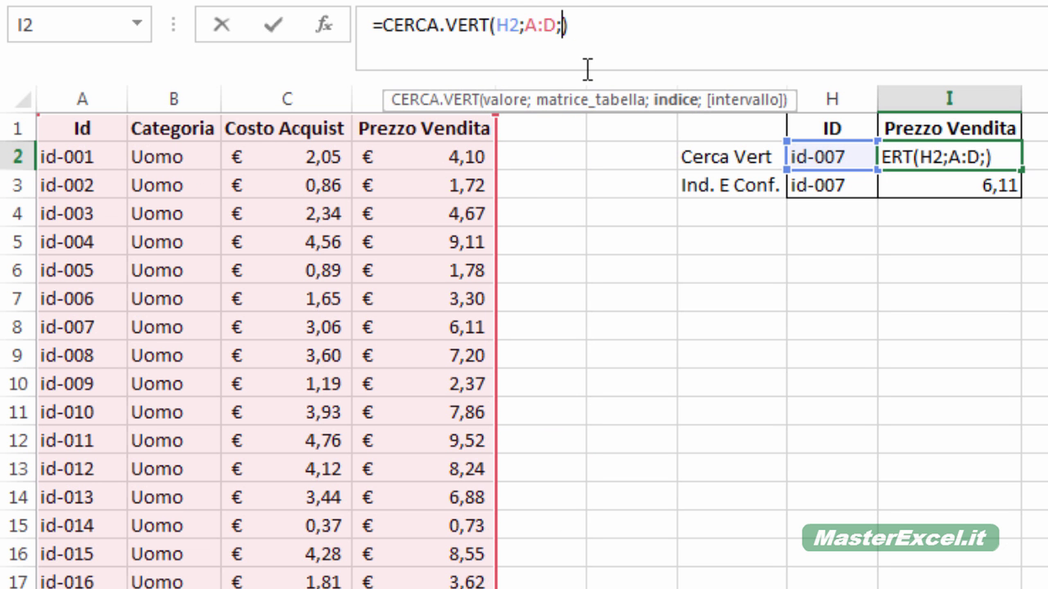
type("4")
key("Return")
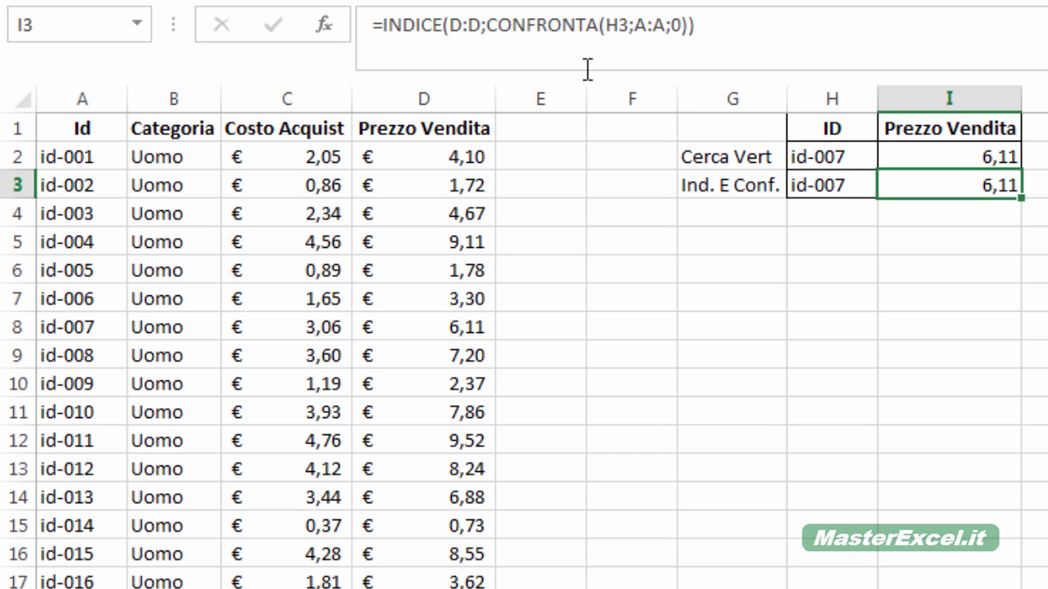
key("Up")
key("Down")
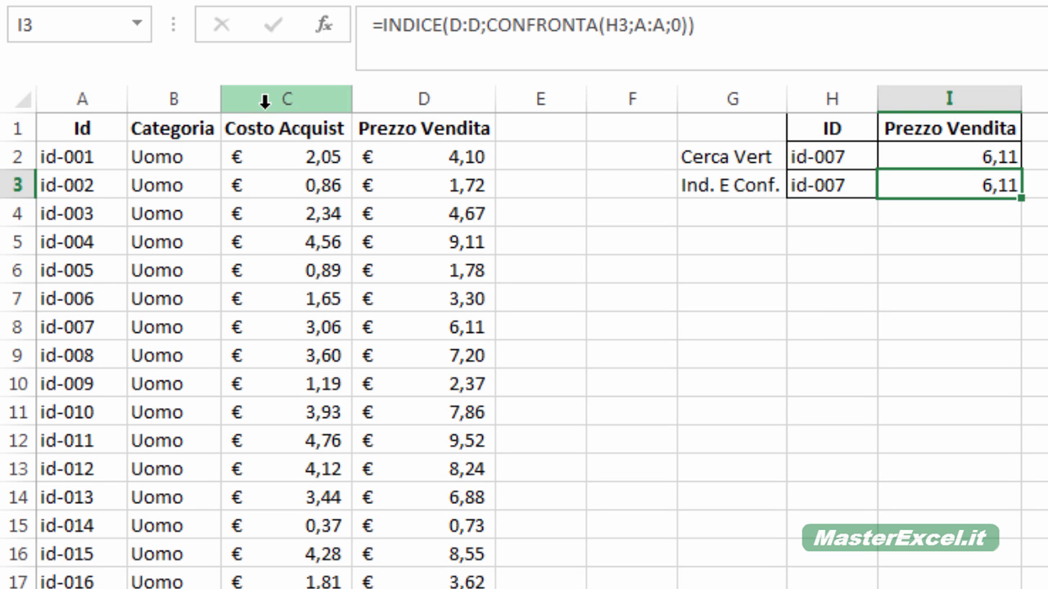
- Insert an empty column C before Costo Acquist
left_click(265, 97)
key("ctrl+plus")
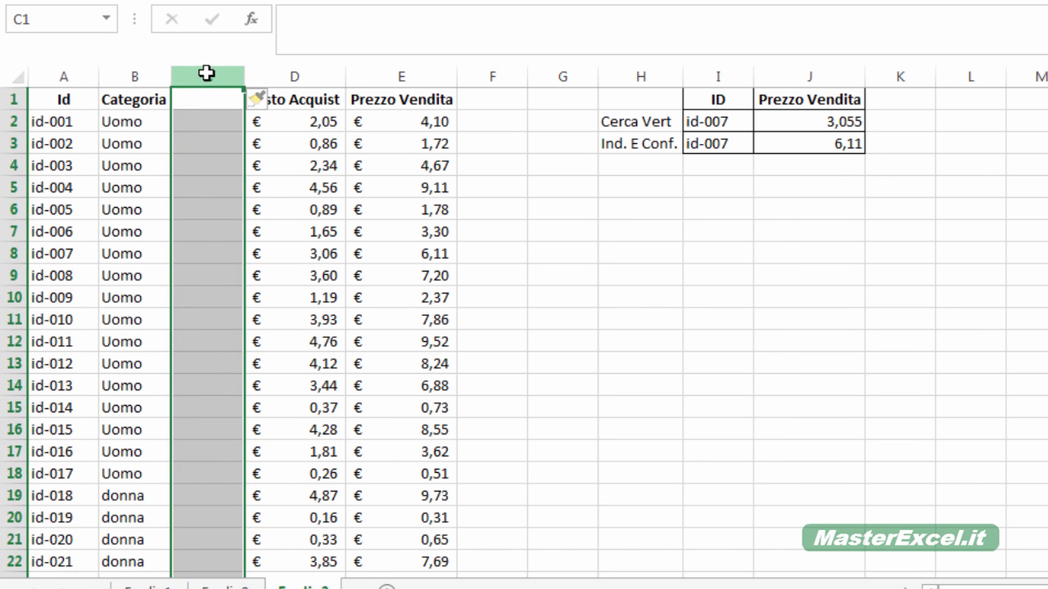
left_click(208, 99)
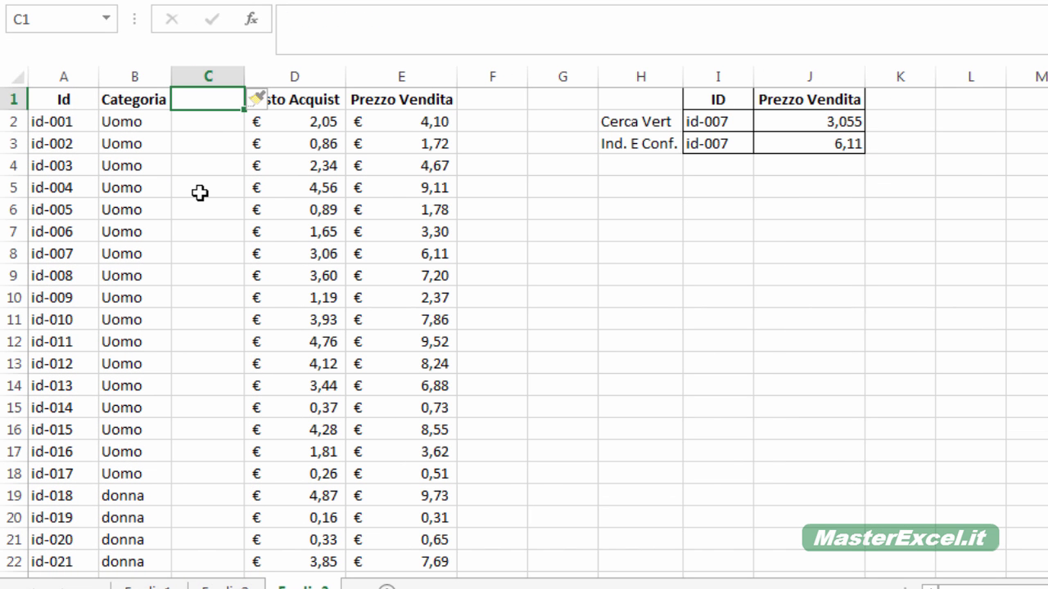
- Inspect the J2 and J3 formulas and re-enter J2, which now returns 3,055
left_click(815, 122)
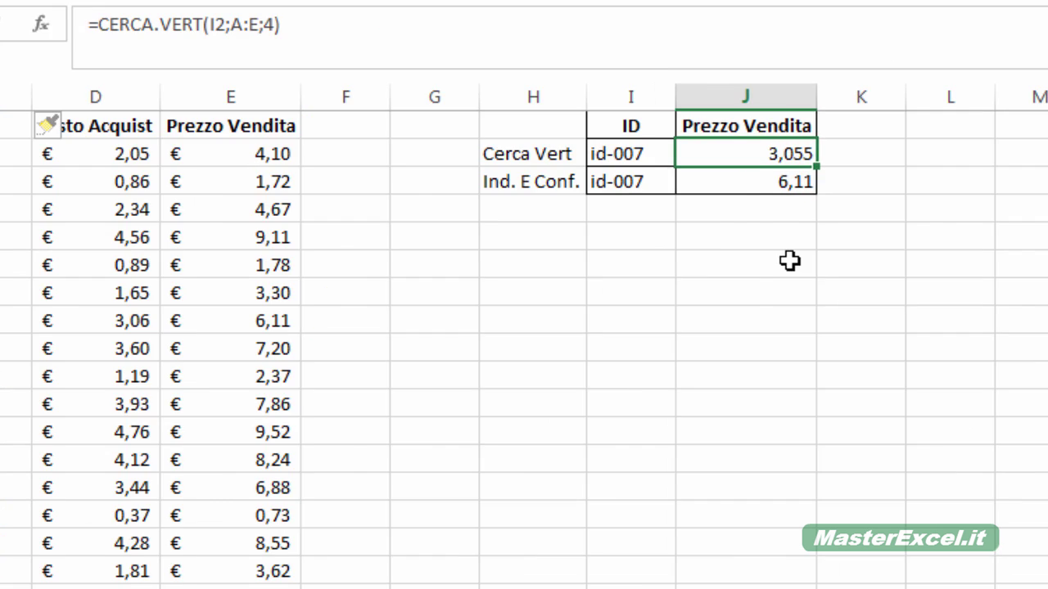
key("Down")
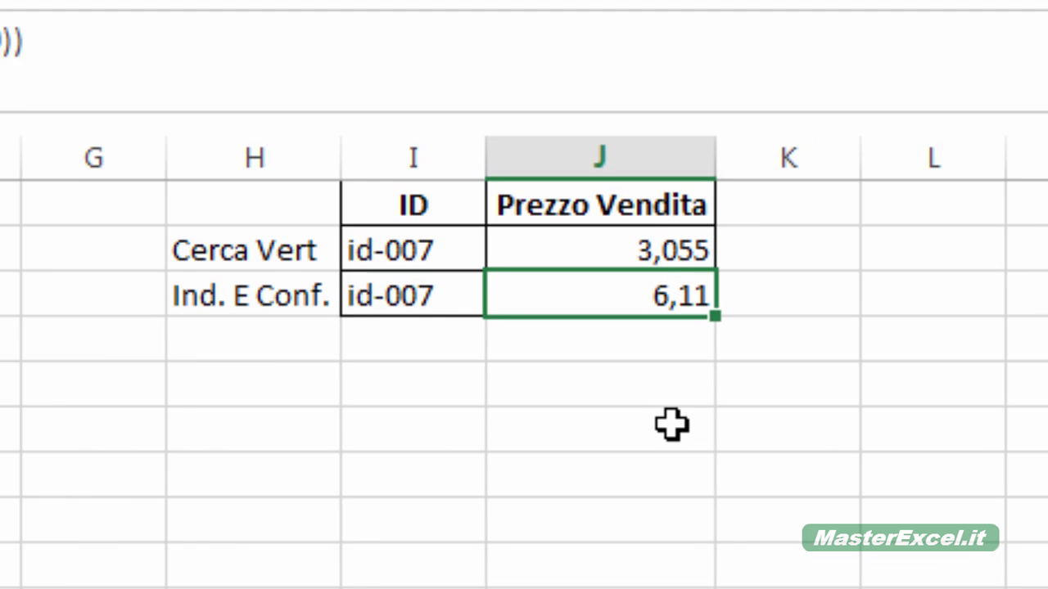
key("Up")
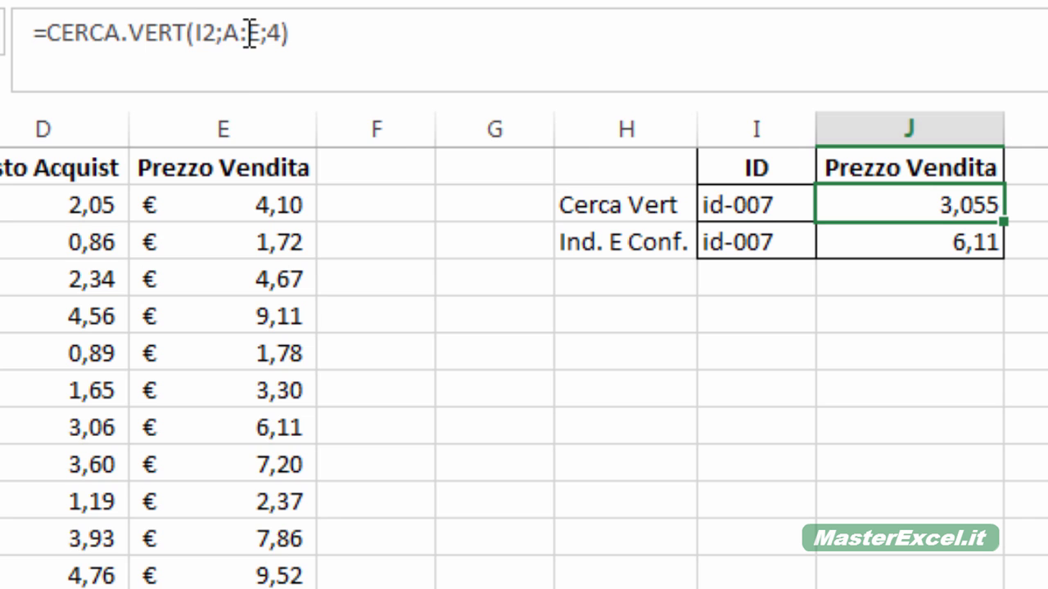
left_click(248, 32)
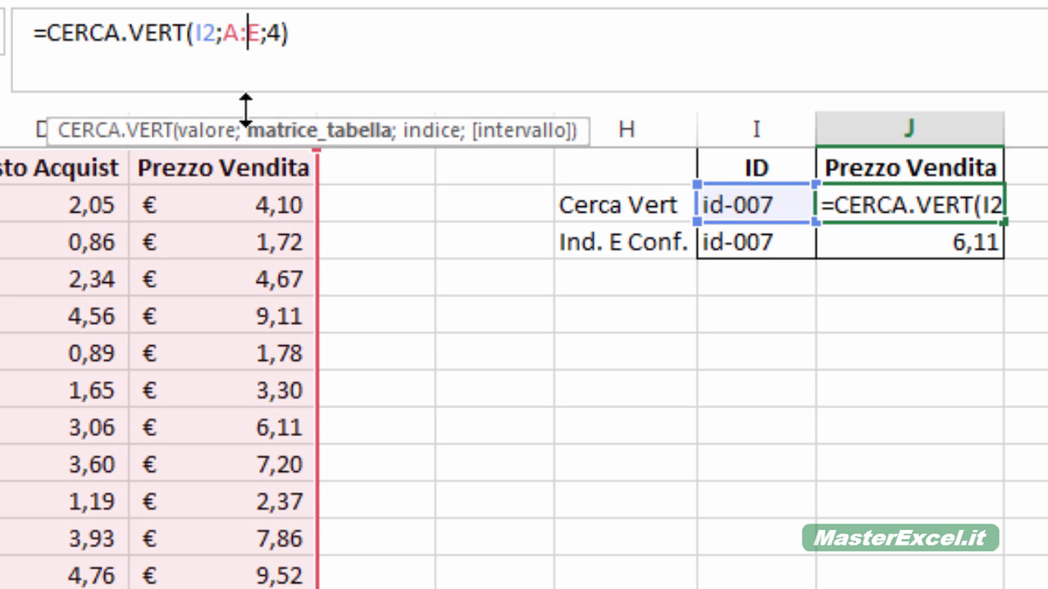
key("Right")
key("Right")
key("Right")
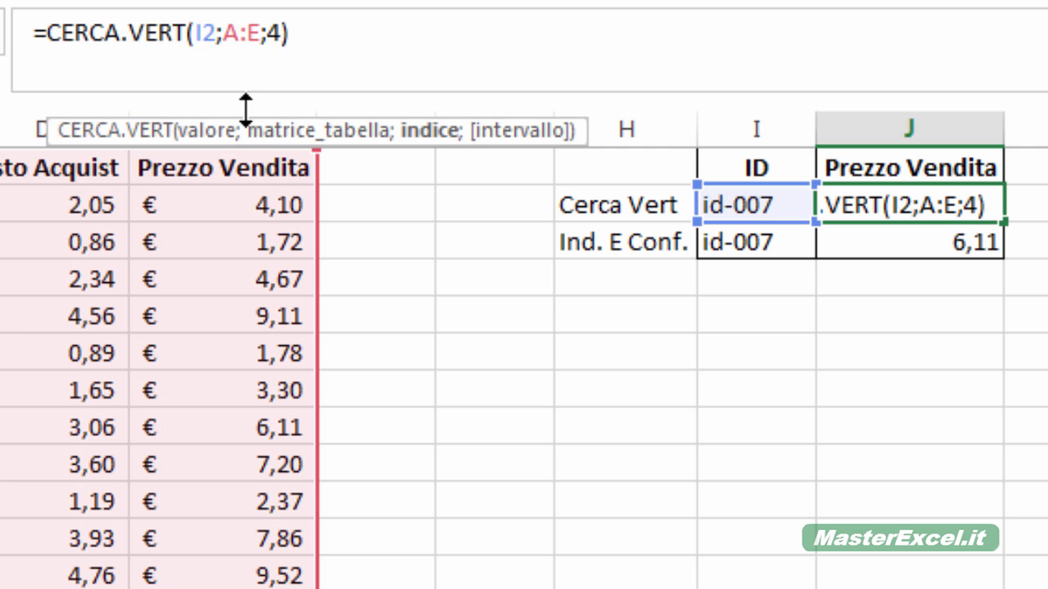
type(")")
key("Return")
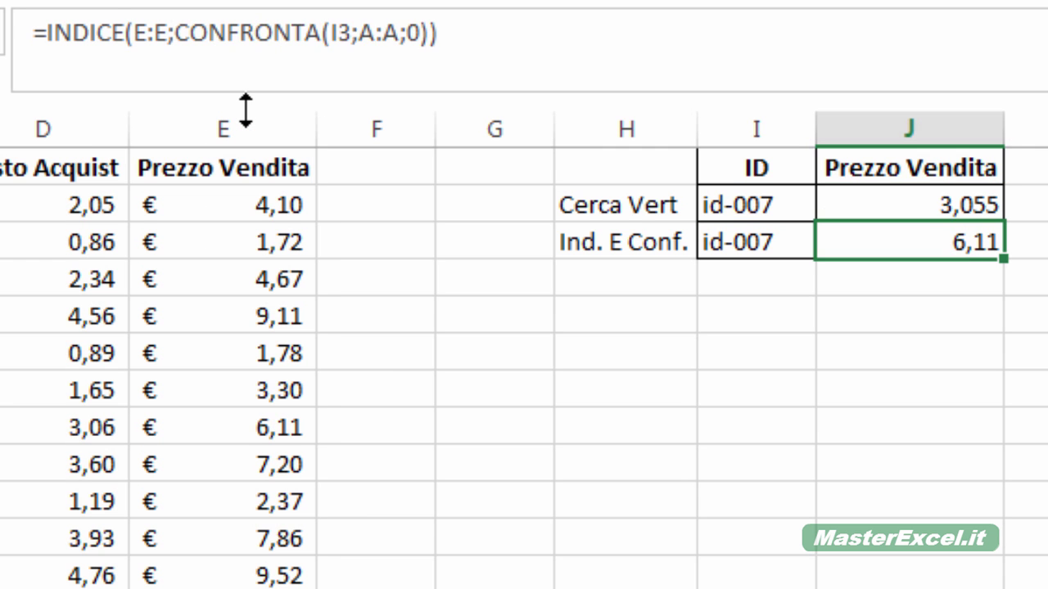
key("Up")
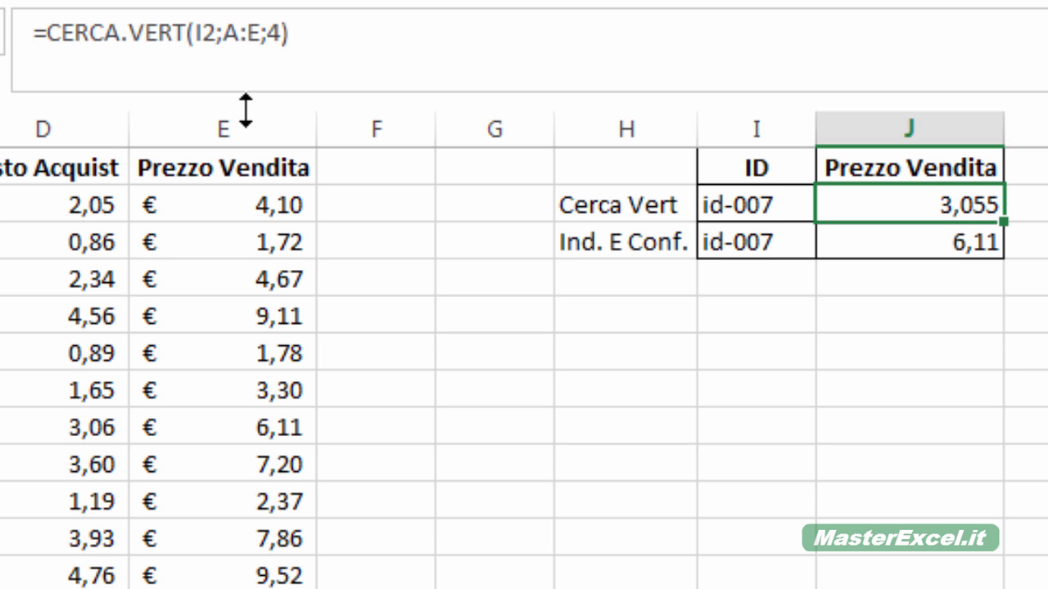
left_click(282, 42)
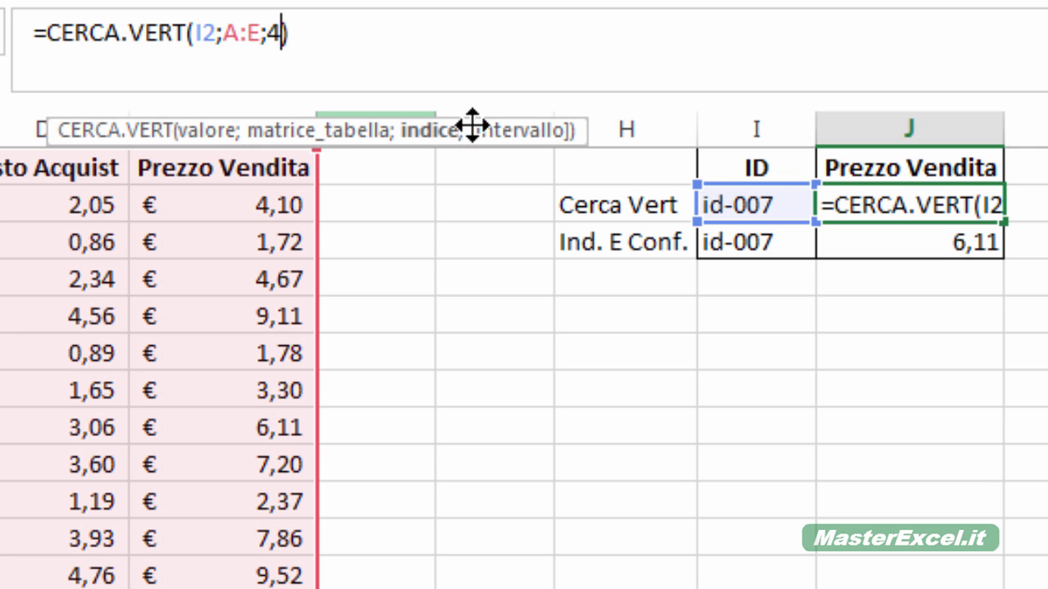
left_click(428, 133)
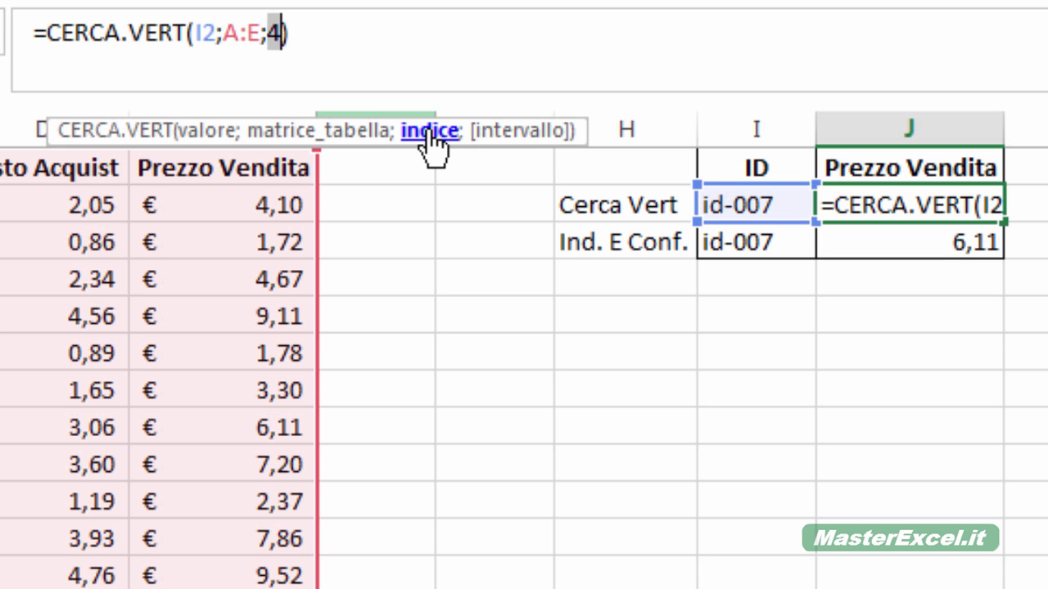
key("Return")
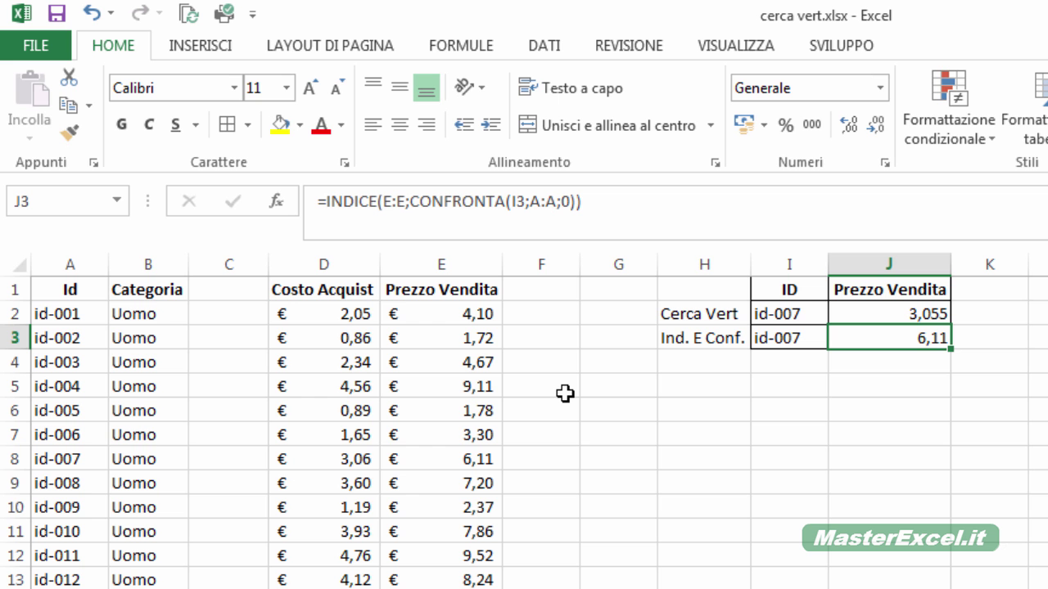
- In Name Manager, define the name ID referring to all of column A (=Foglio2!$A:$A)
left_click(463, 49)
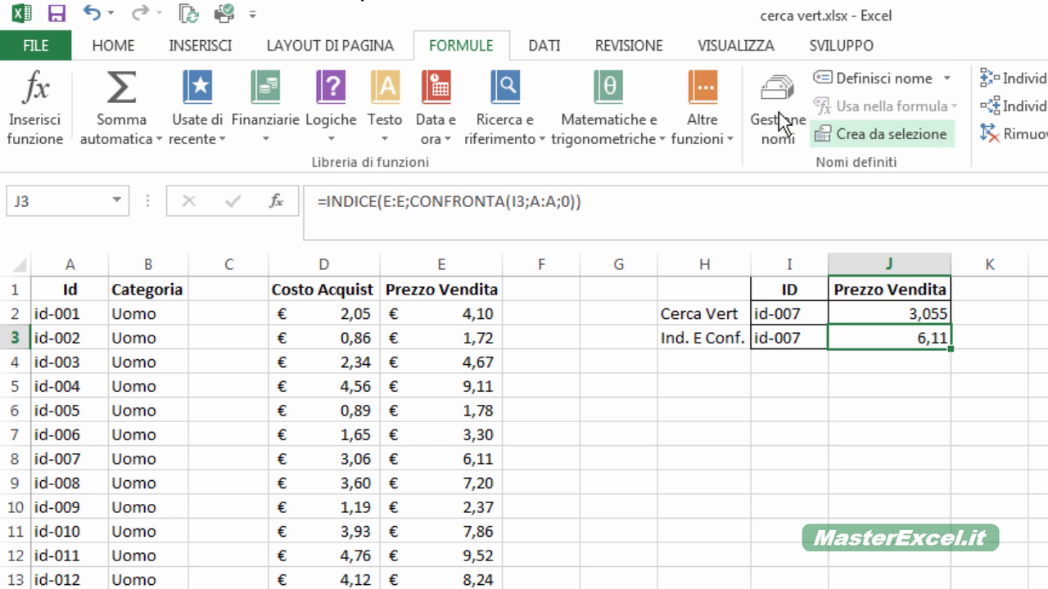
left_click(776, 100)
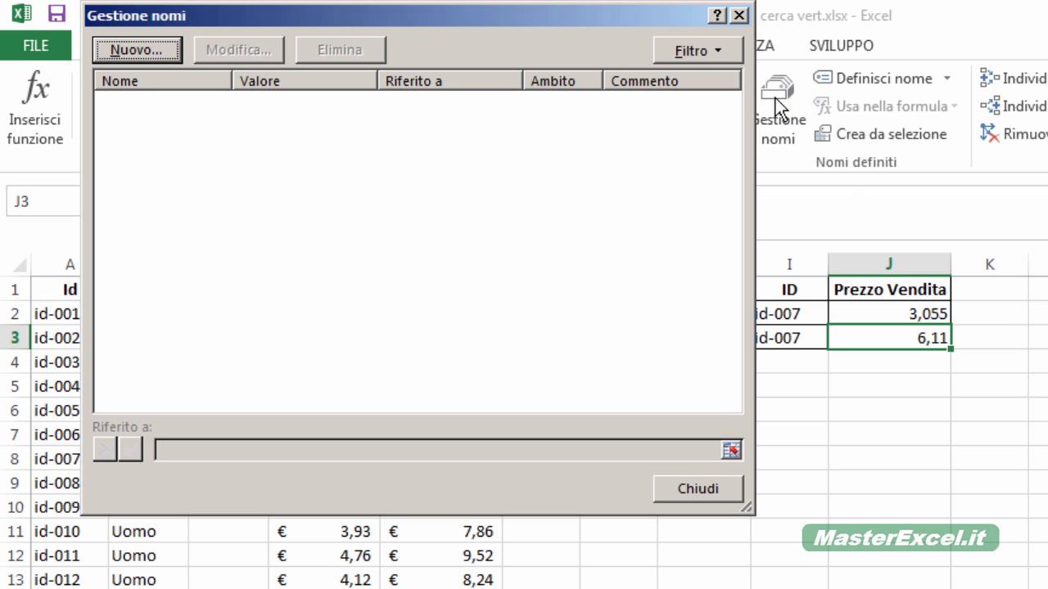
left_click(136, 56)
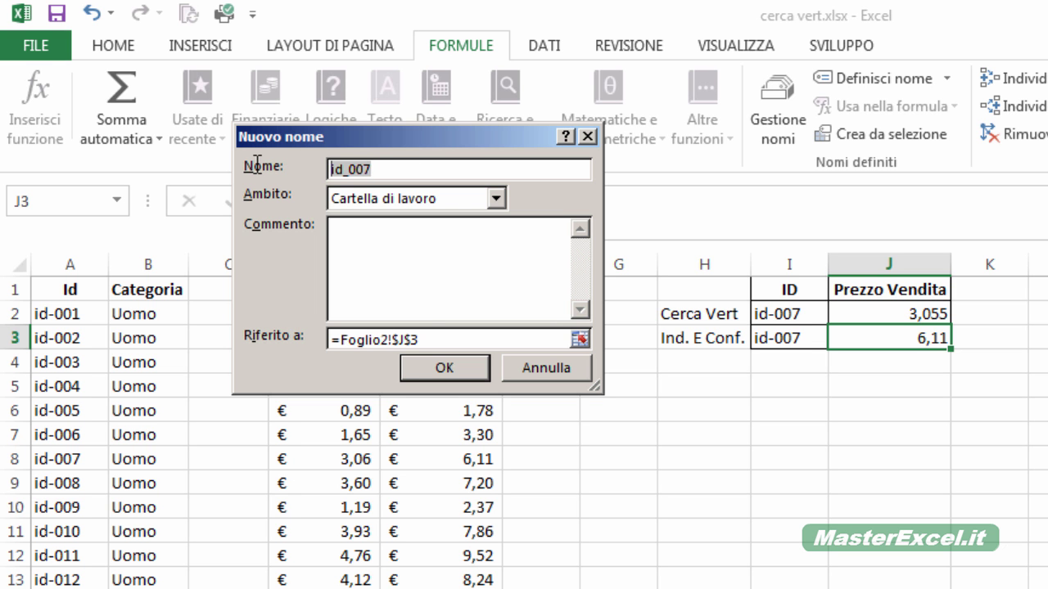
type("ID")
left_click(579, 339)
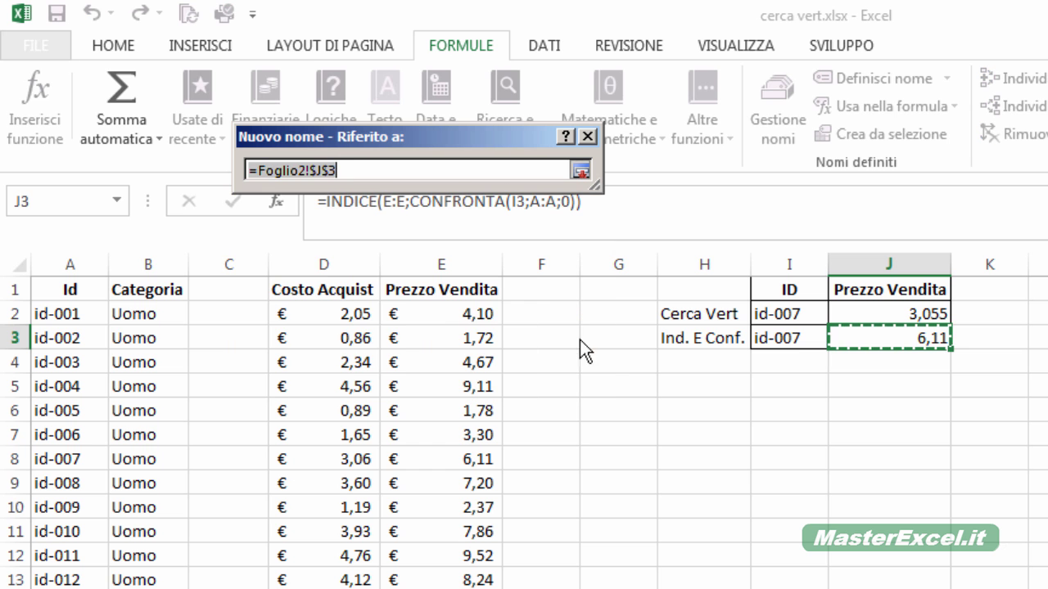
left_click(70, 265)
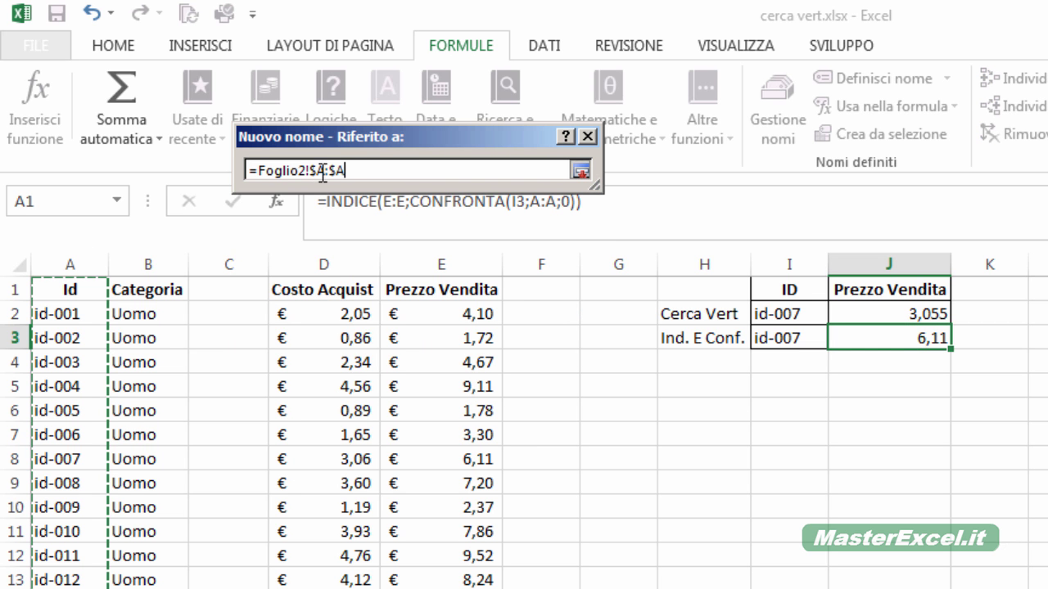
left_click(580, 171)
- Confirm ID, define Prezz_Ved for all of column E, and select J3's formula to replace it
left_click(445, 369)
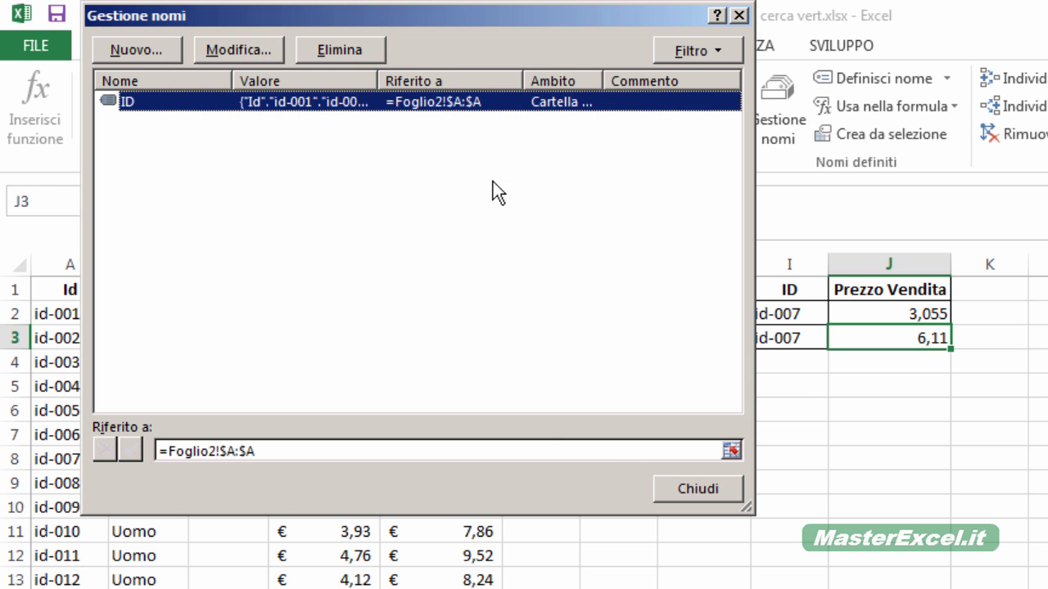
left_click(157, 53)
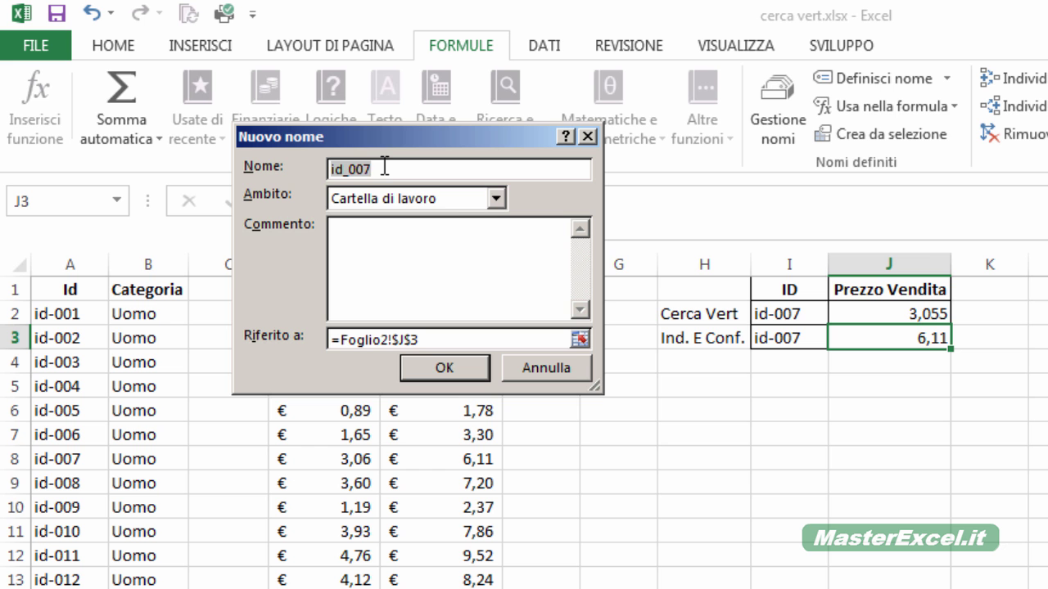
left_click_drag(402, 142, 767, 186)
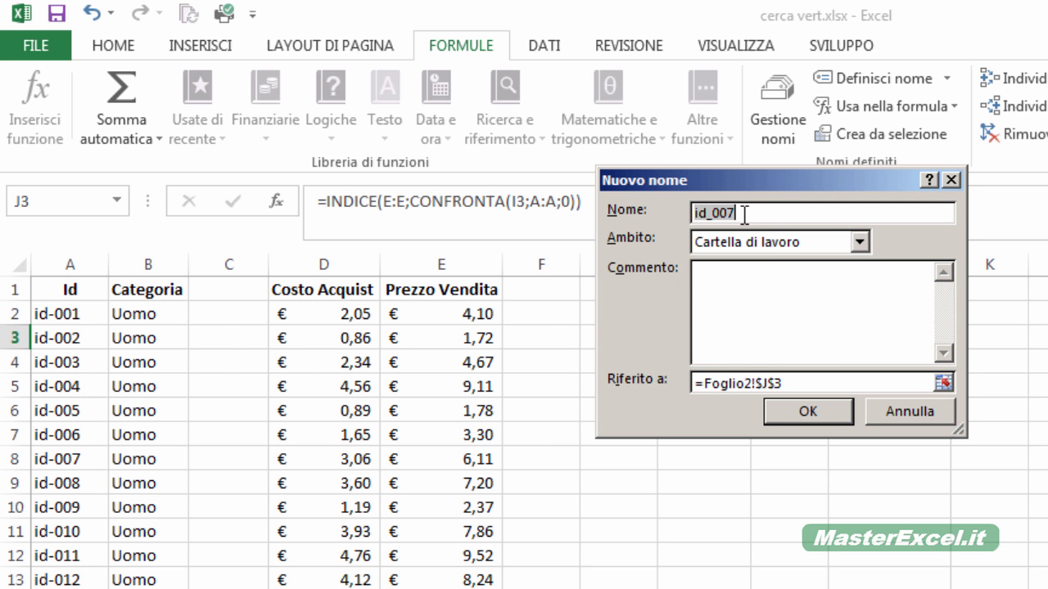
type("Prezz_Ved")
left_click(944, 382)
left_click(425, 263)
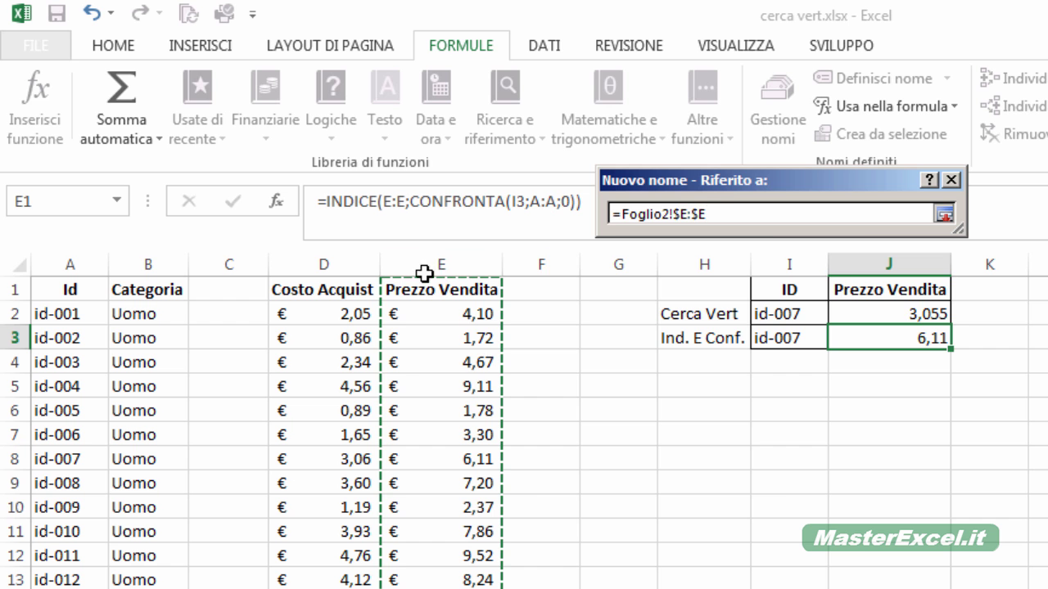
key("Return")
key("Escape")
left_click_drag(577, 201, 281, 207)
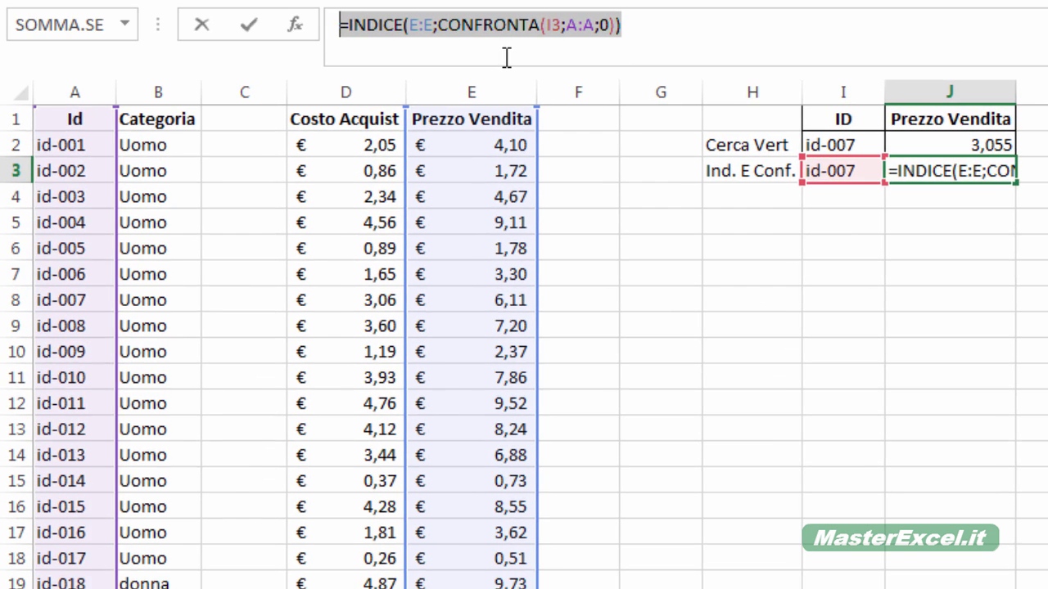
- Retype J3 as =INDICE(Prezz_Ved;CONFRONTA(I3;ID;0)), still returning 6,11
type("=indice(")
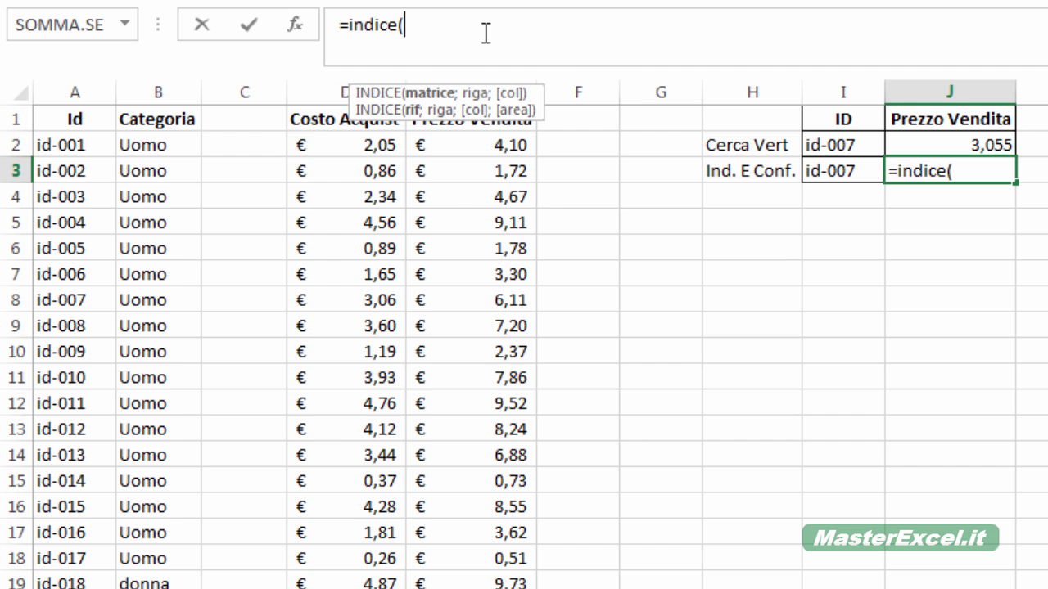
type("pre")
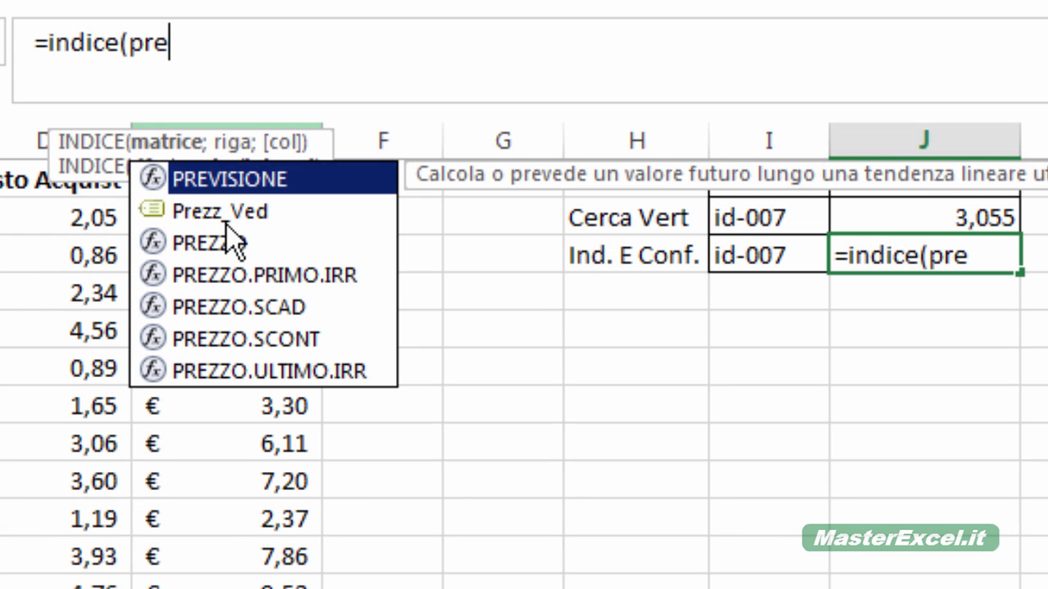
double_click(223, 213)
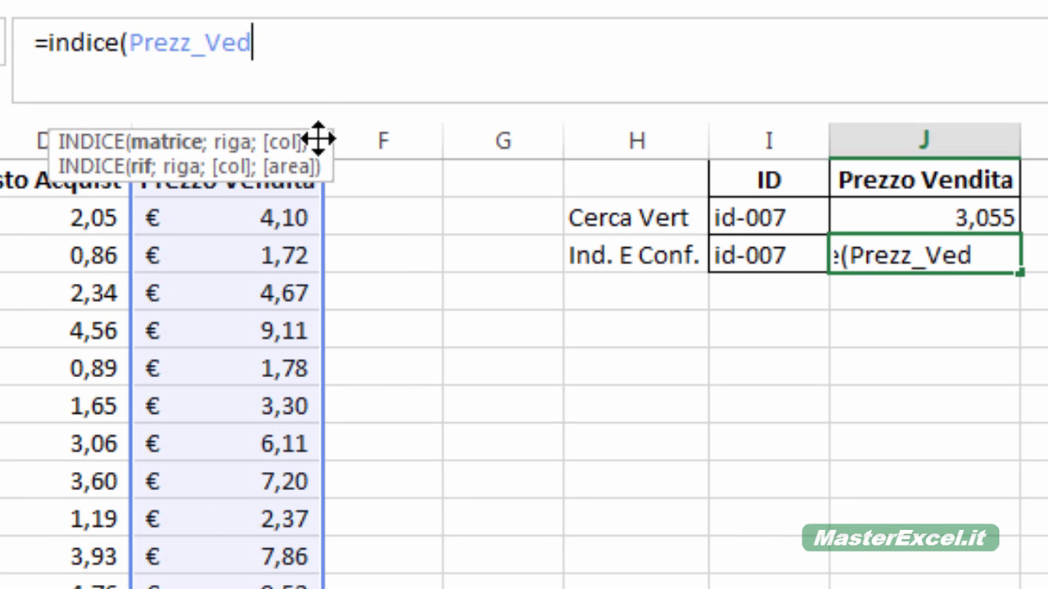
type(";")
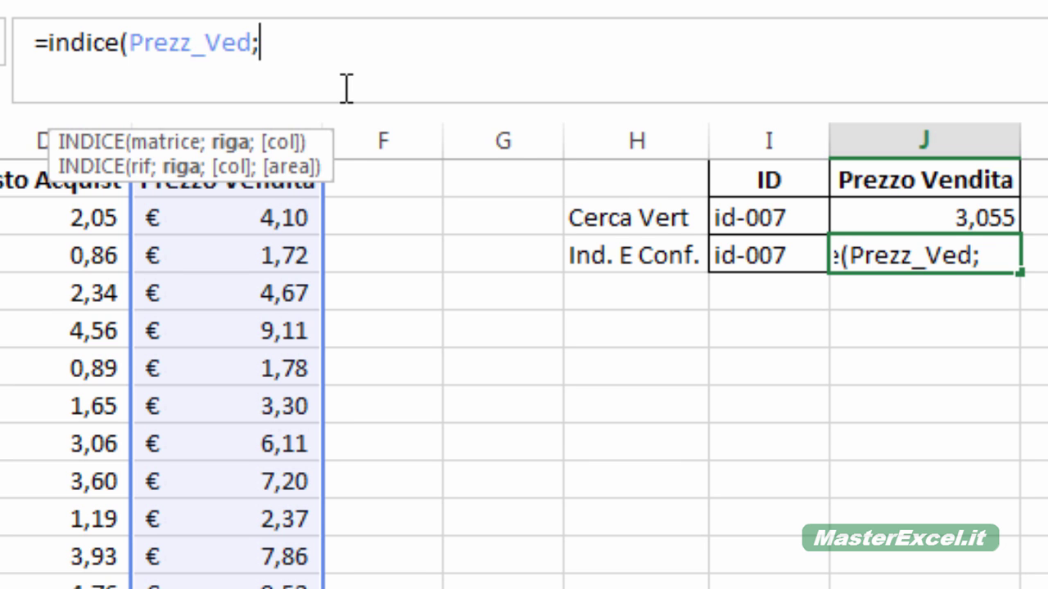
type("confronta(")
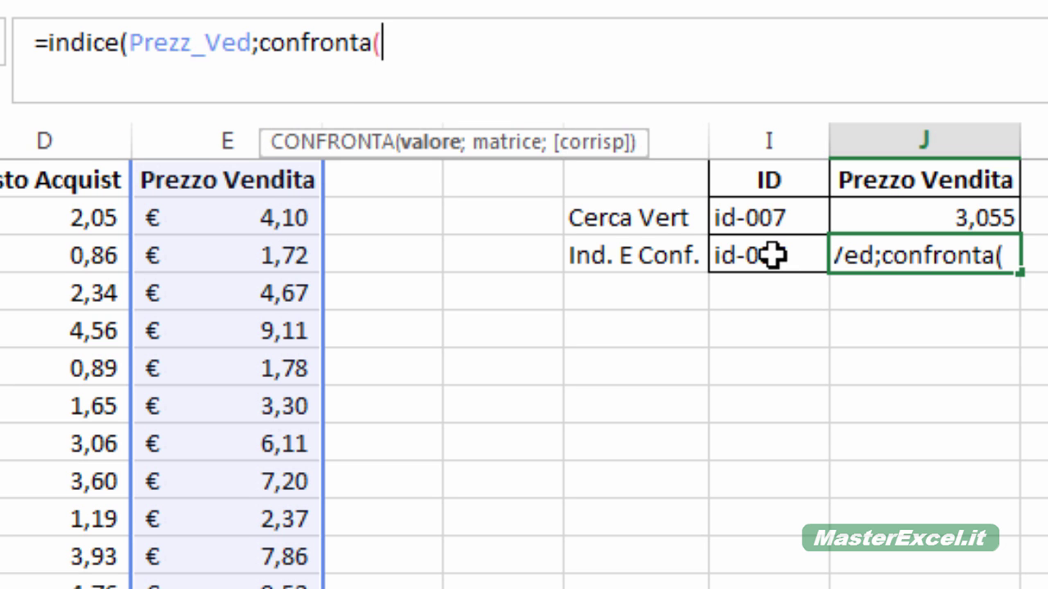
left_click(772, 255)
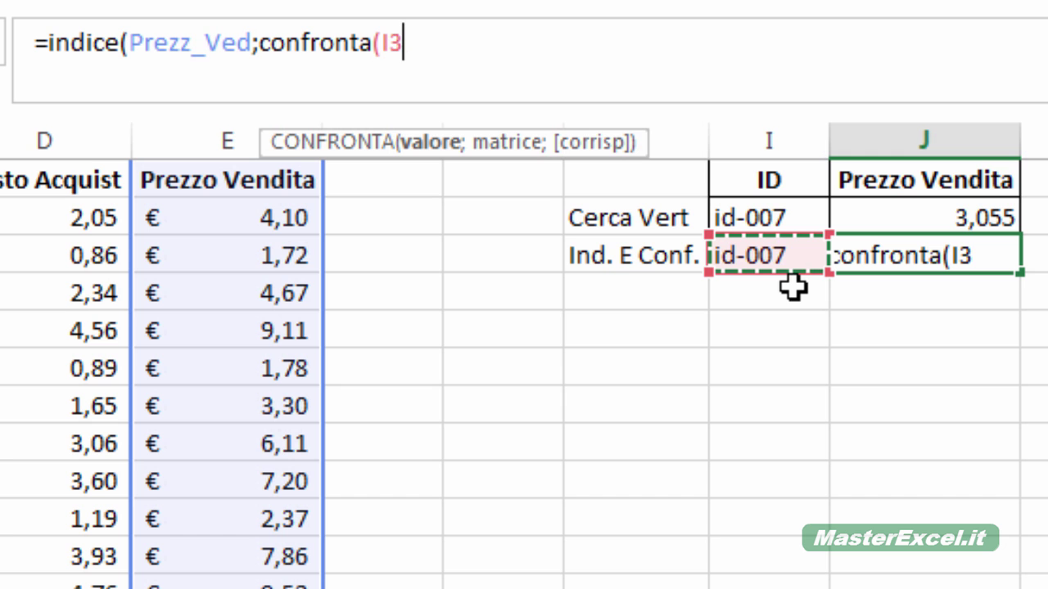
type(";")
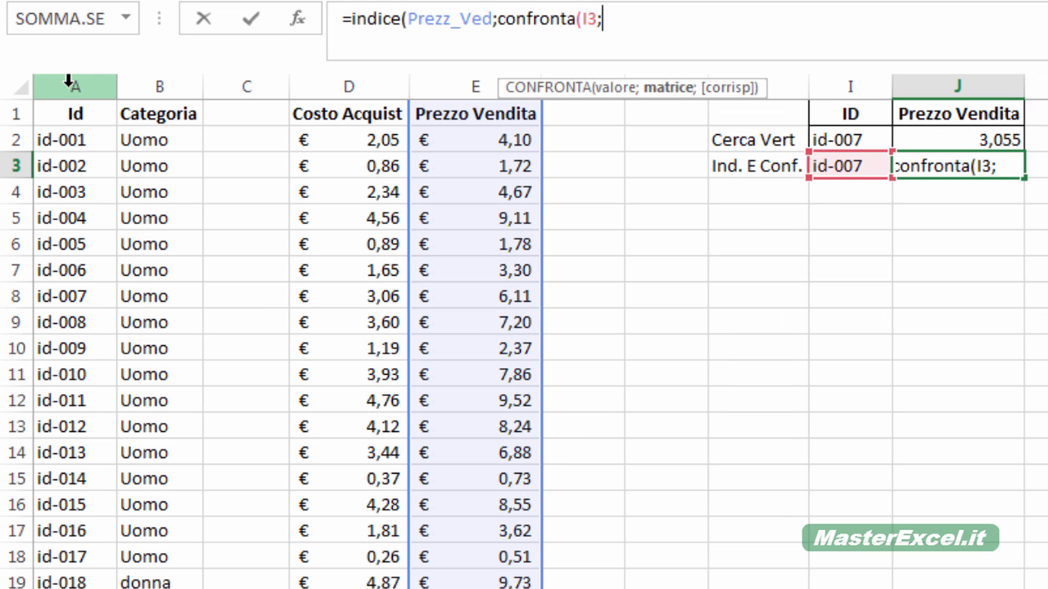
left_click(69, 86)
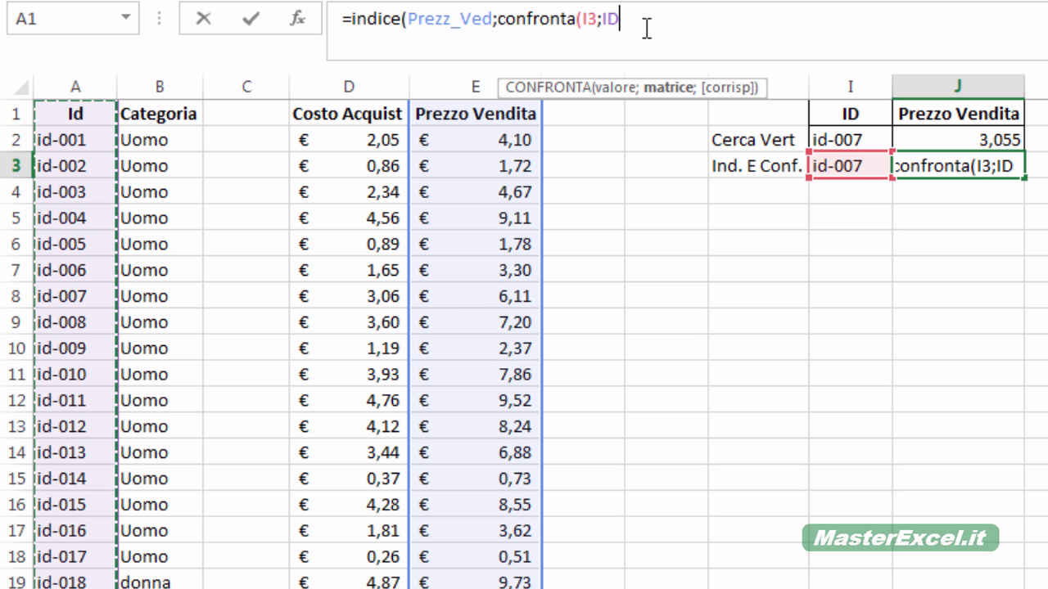
key("BackSpace")
key("BackSpace")
type("i")
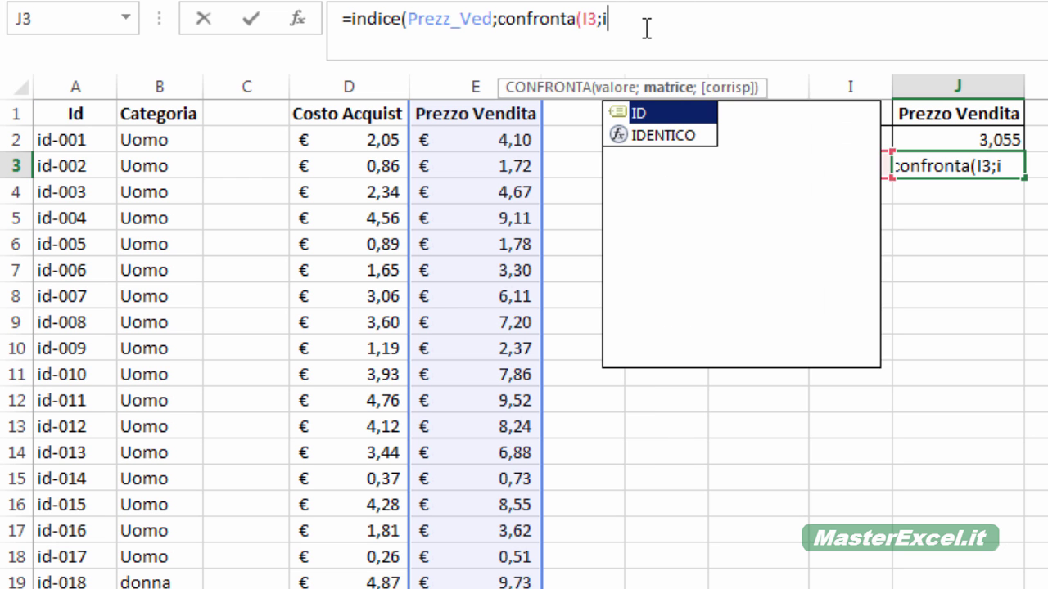
type("d")
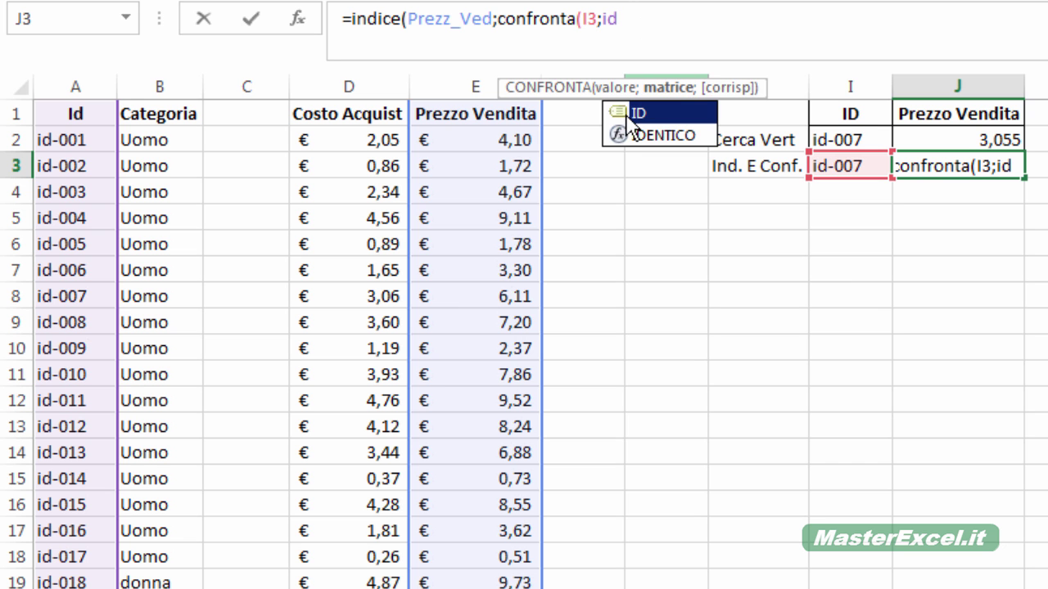
double_click(626, 114)
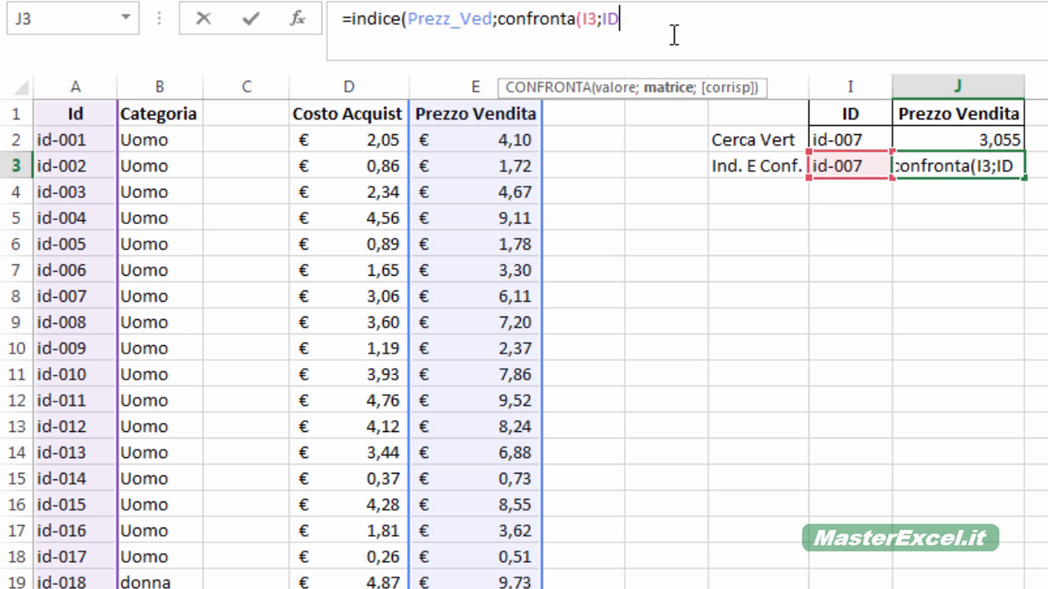
type(";0")
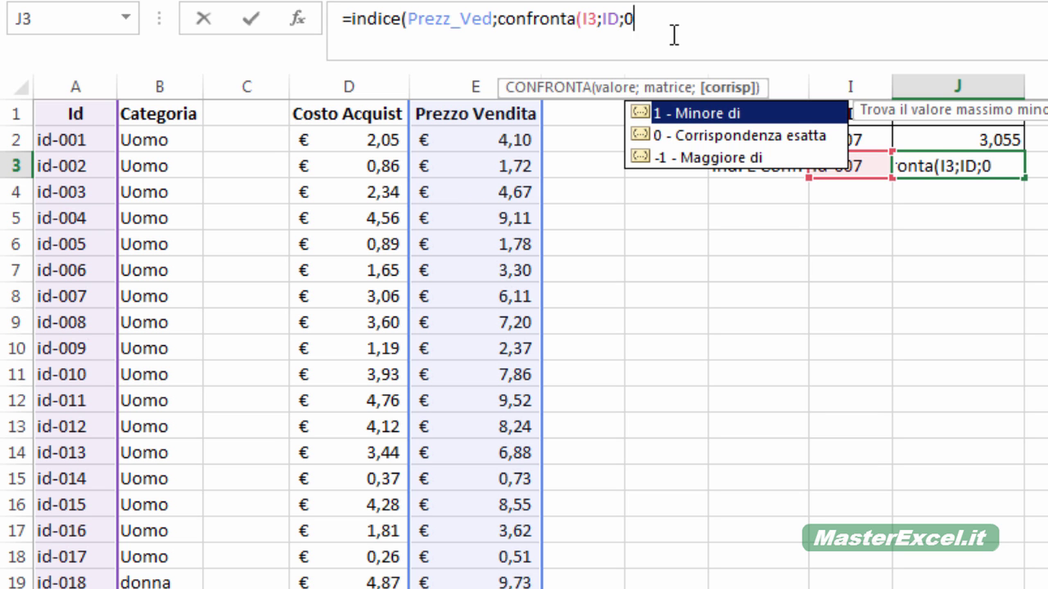
type("))")
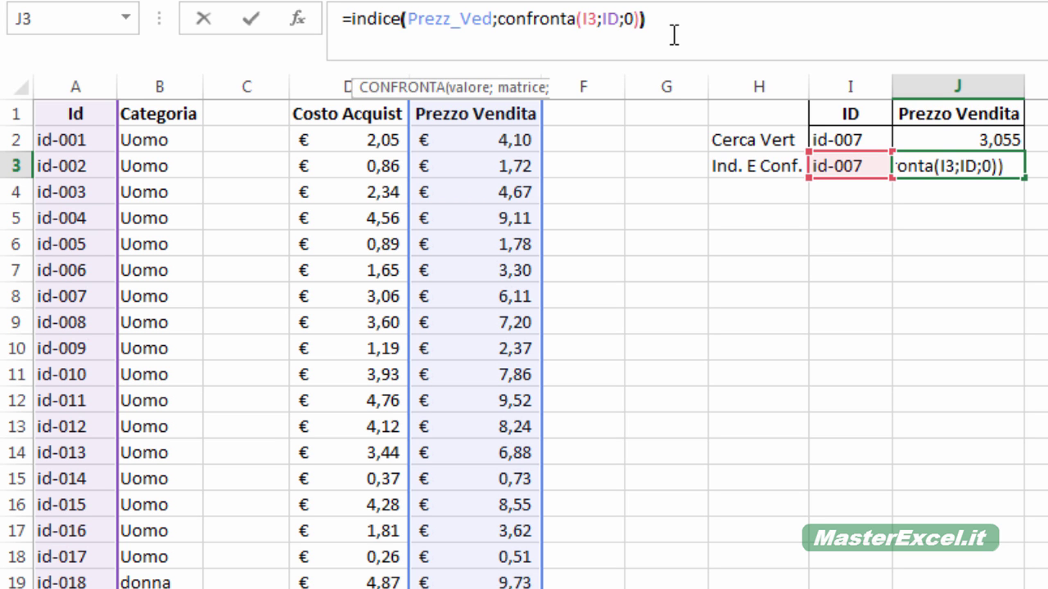
key("Return")
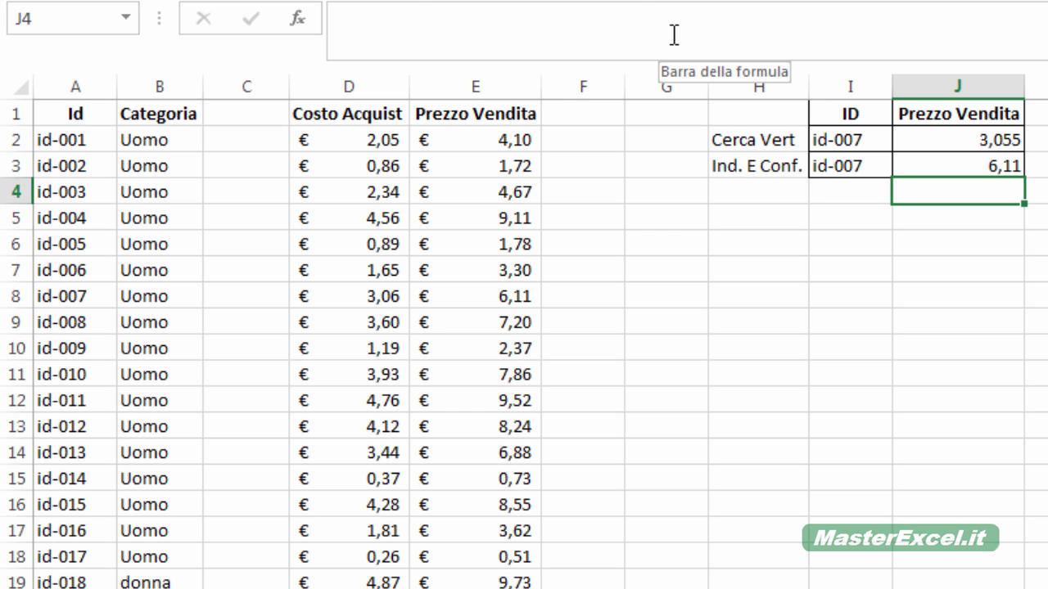
- Rewrite J2 as =CERCA.VERT(I2;A:E;5), changing the column index from 4 to 5
key("Up")
key("Up")
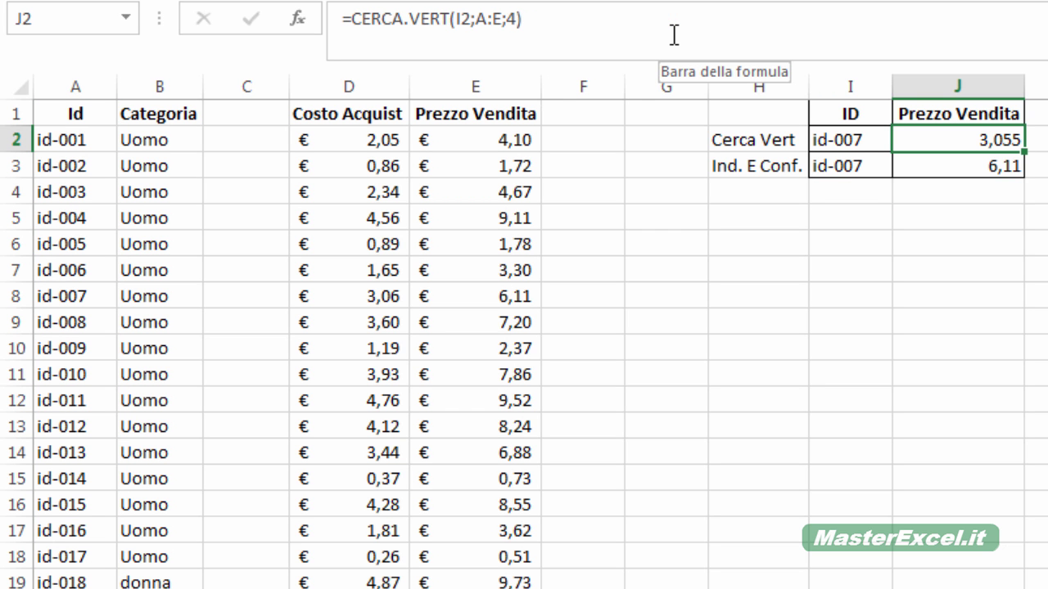
type("=cerca.vert(")
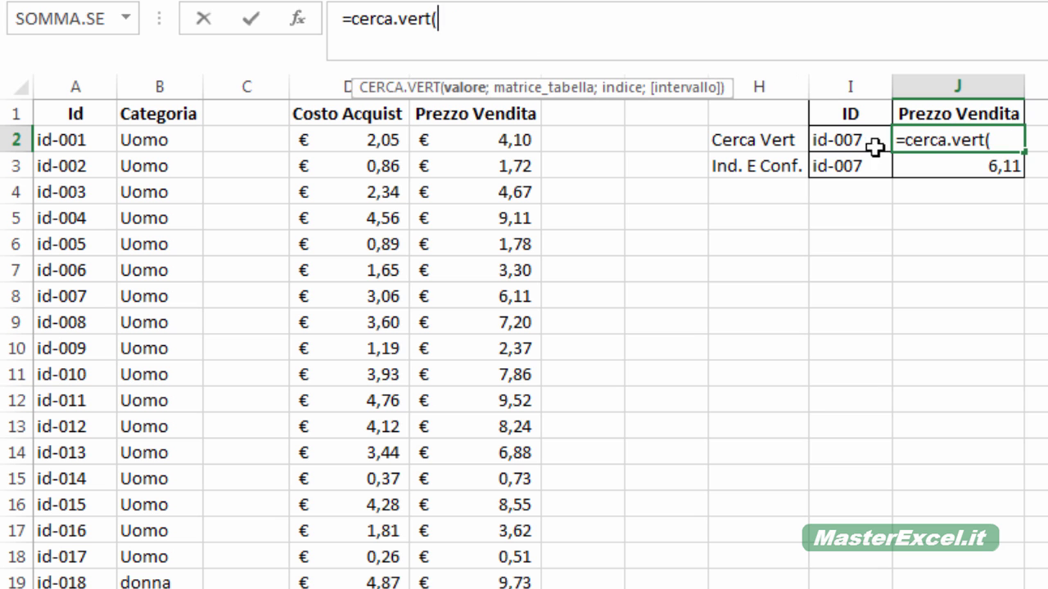
left_click(867, 140)
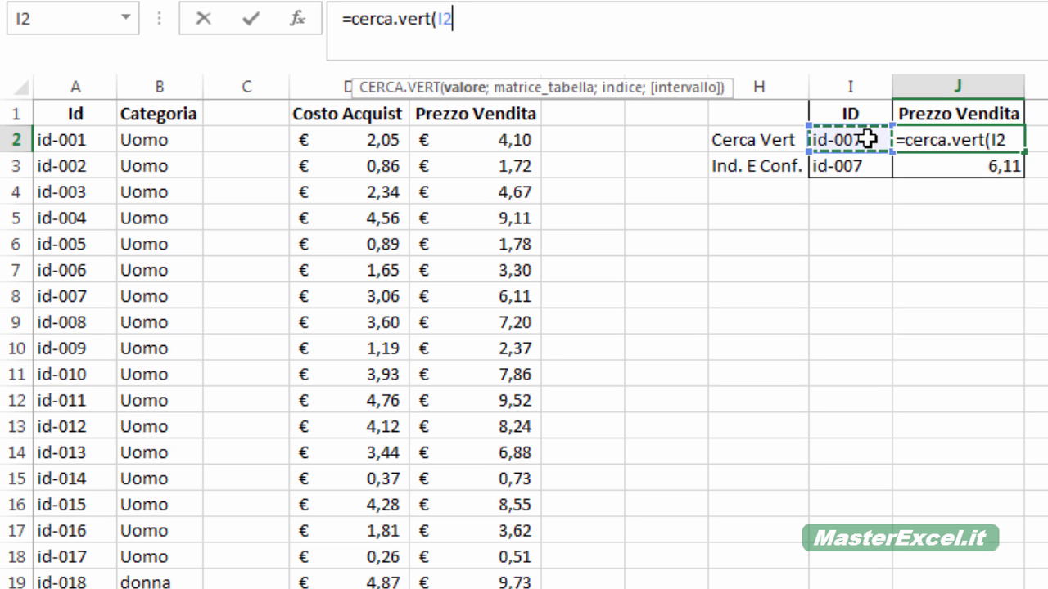
type(";")
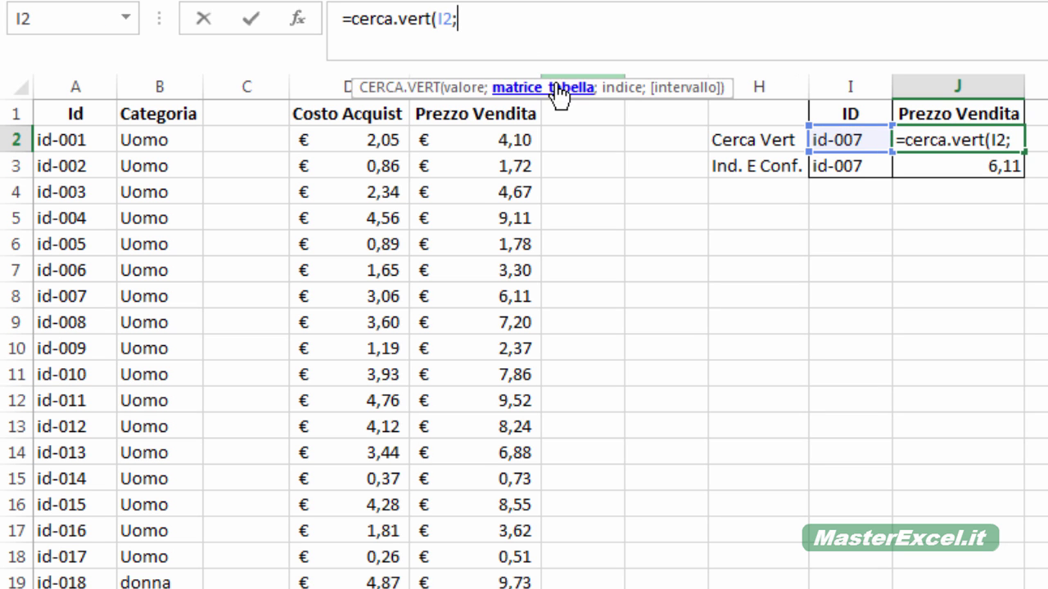
left_click_drag(74, 86, 444, 82)
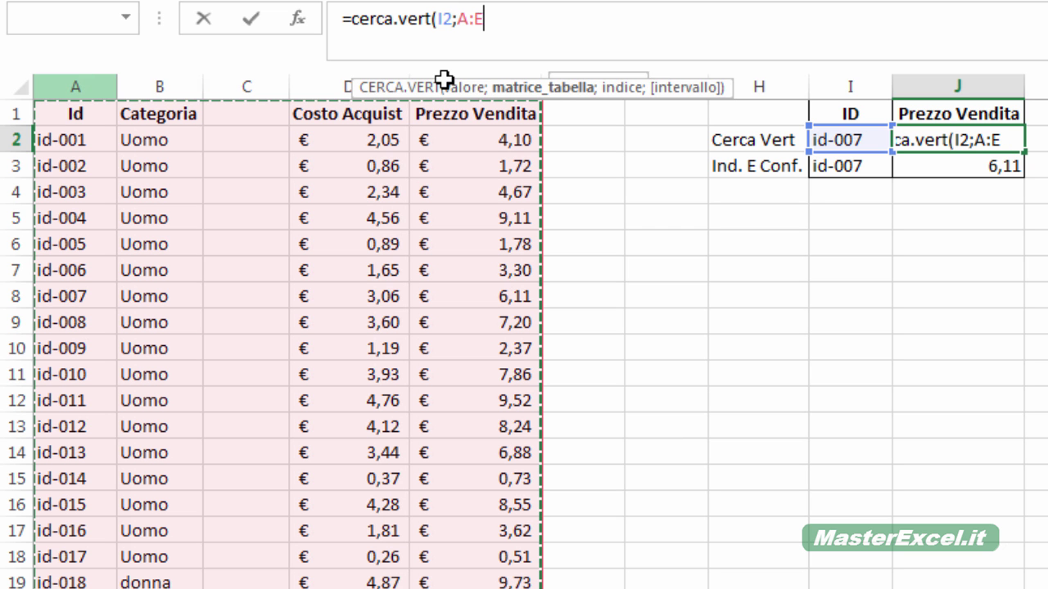
type(";")
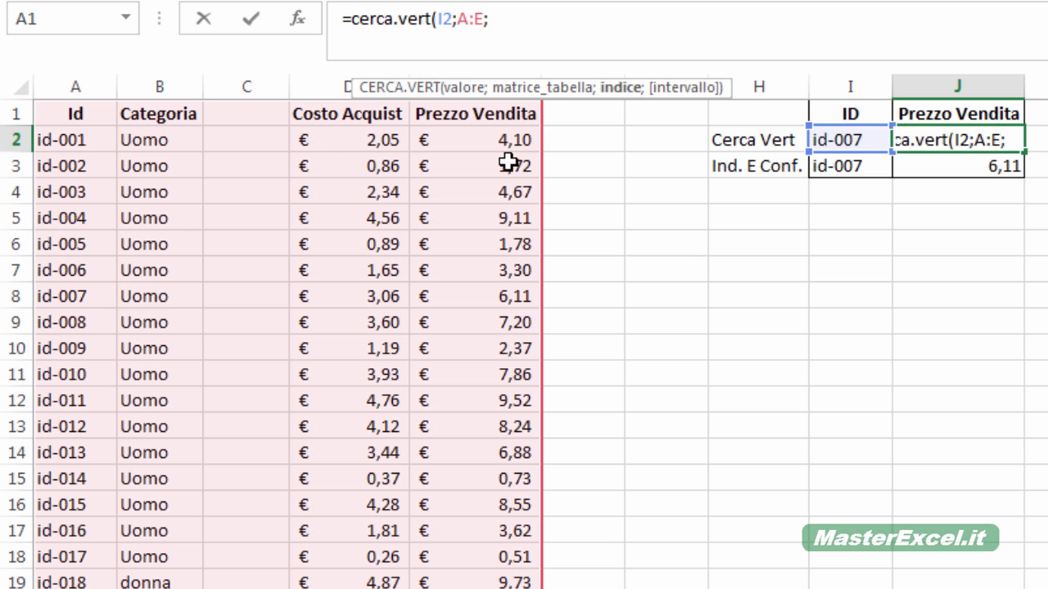
type("5")
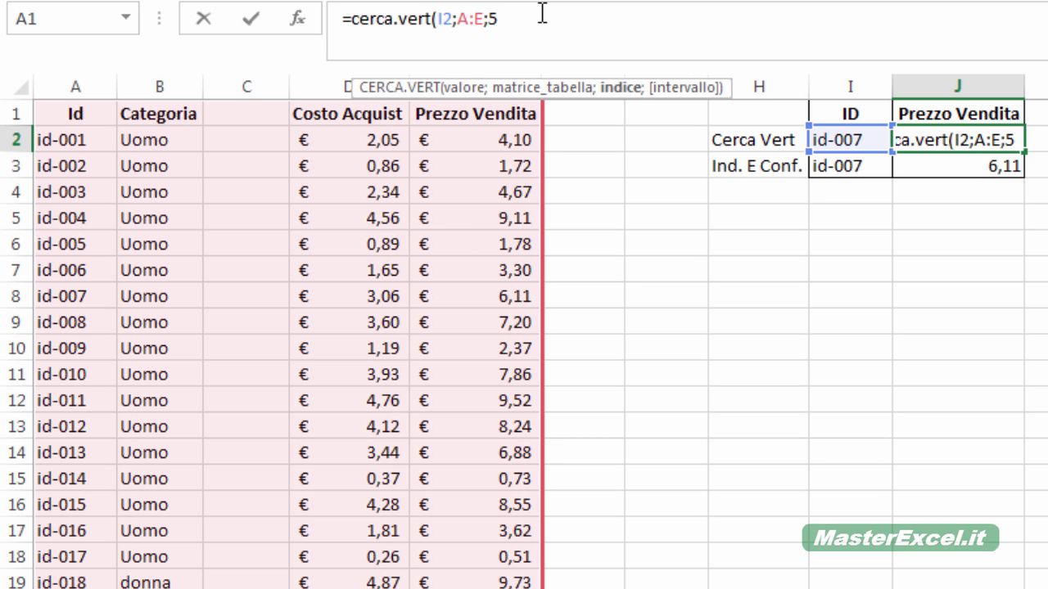
type(")")
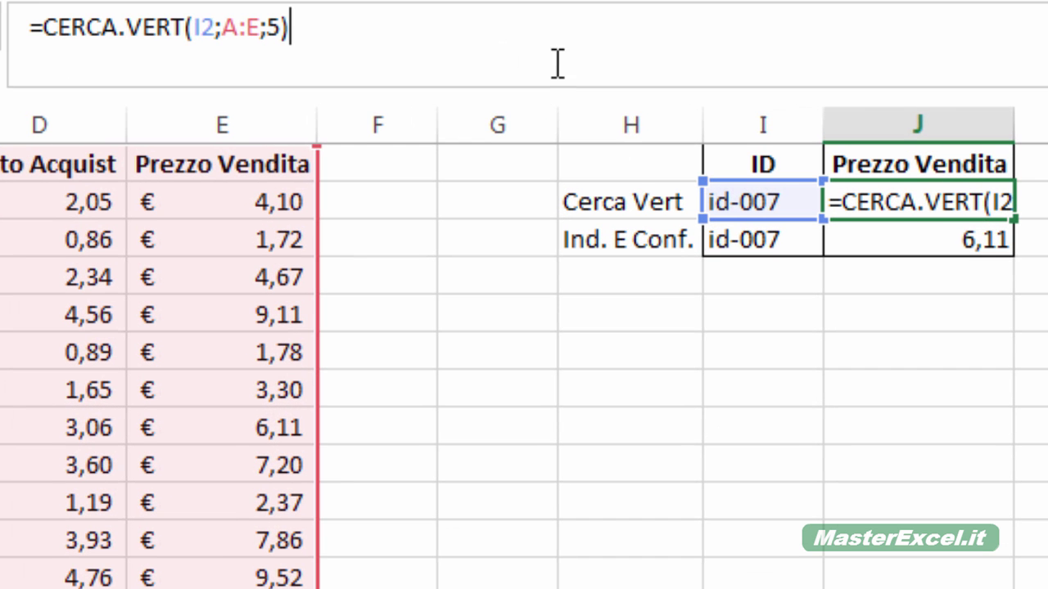
left_click(203, 27)
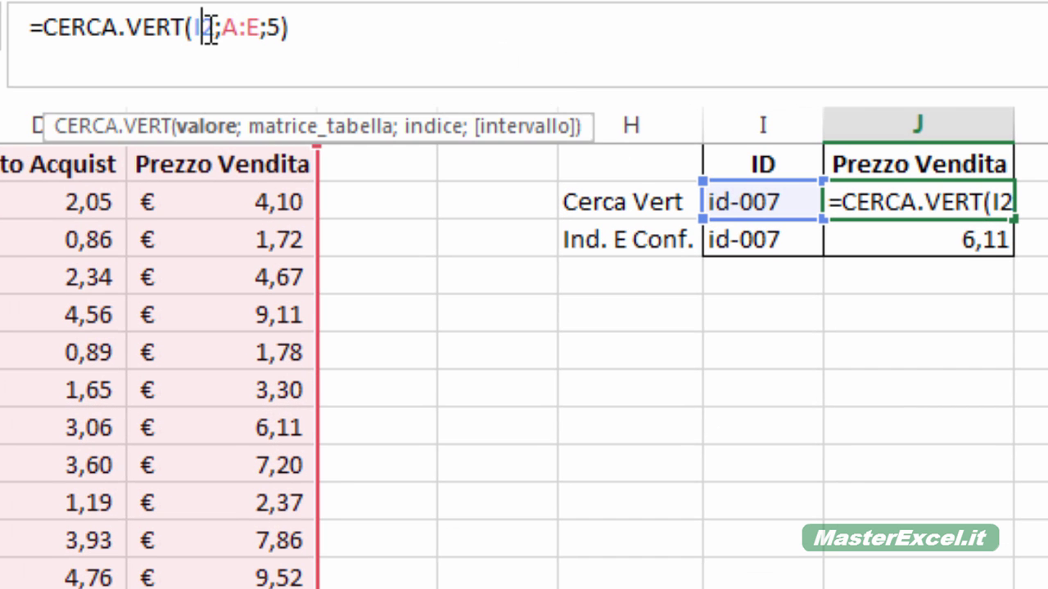
left_click(216, 129)
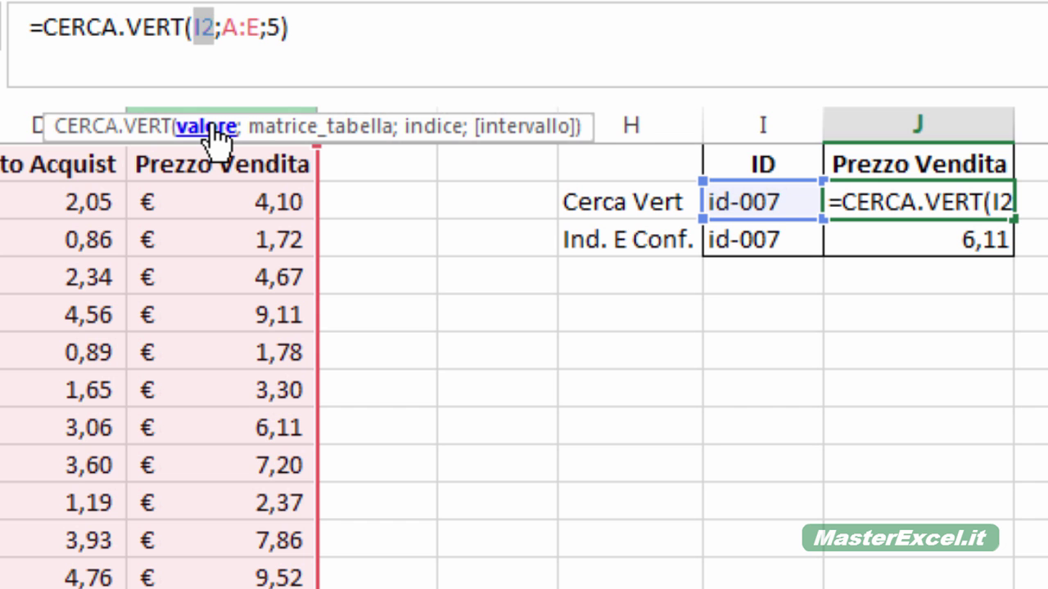
- Commit J2's corrected formula so it returns 6,11, then check J3's I3 argument
left_click(347, 39)
key("Return")
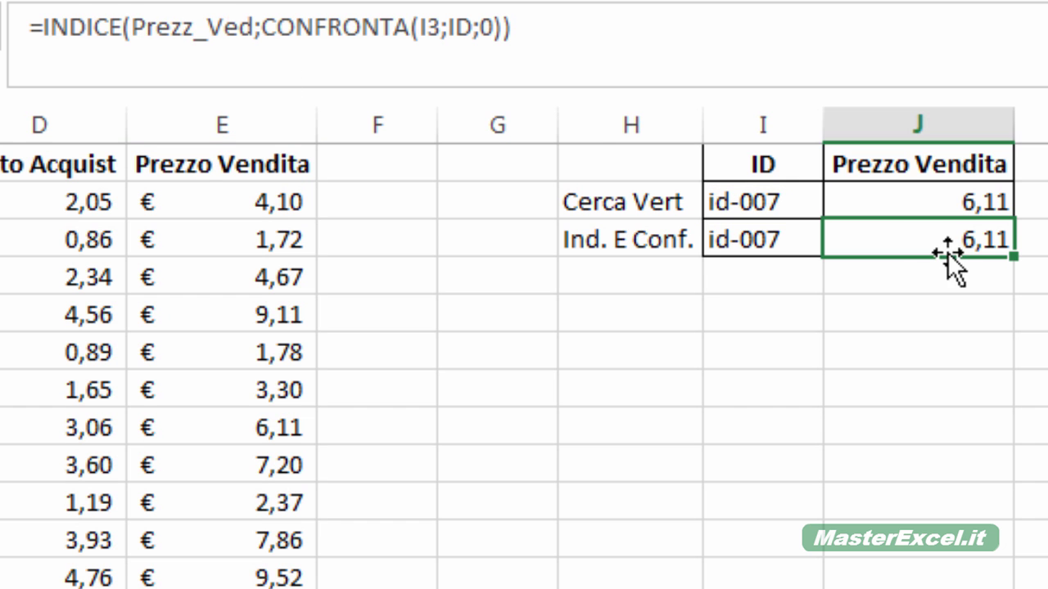
left_click(598, 44)
left_click(427, 30)
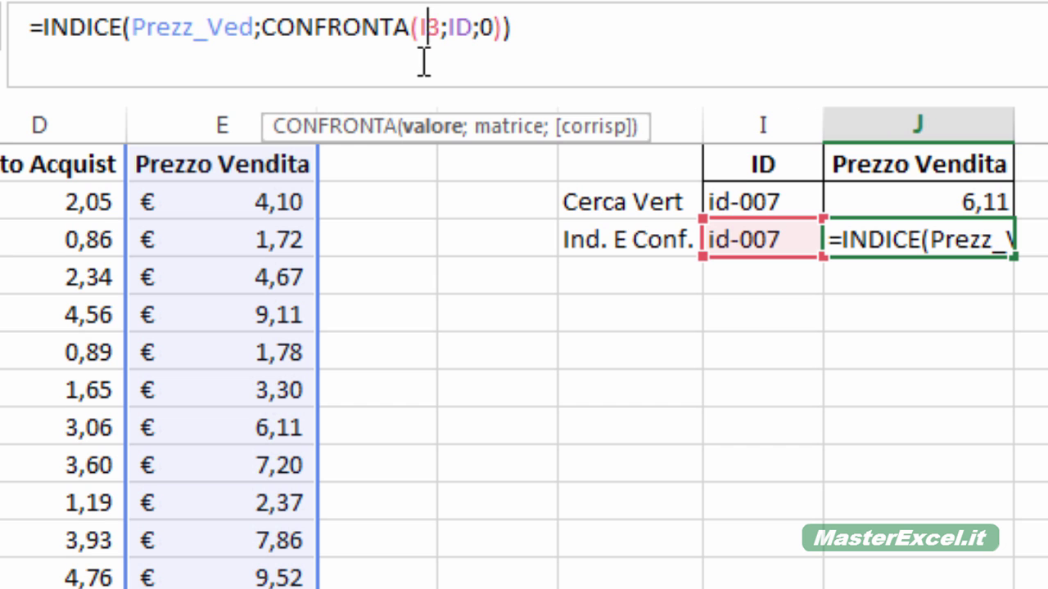
left_click(573, 39)
key("Return")
- Review the A:E table argument of J2's CERCA.VERT formula and keep it unchanged
left_click(866, 212)
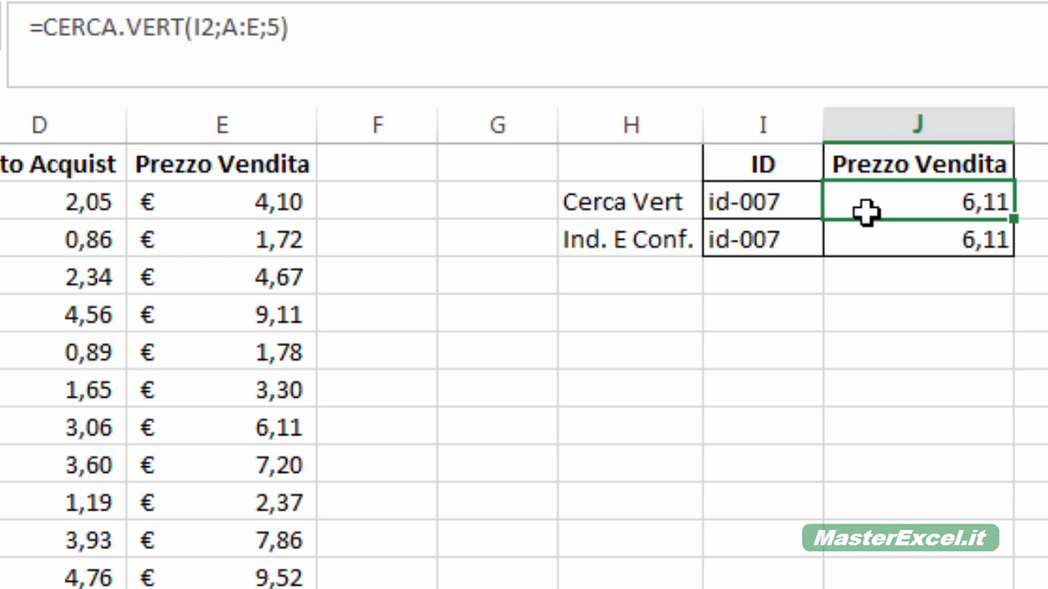
left_click(240, 28)
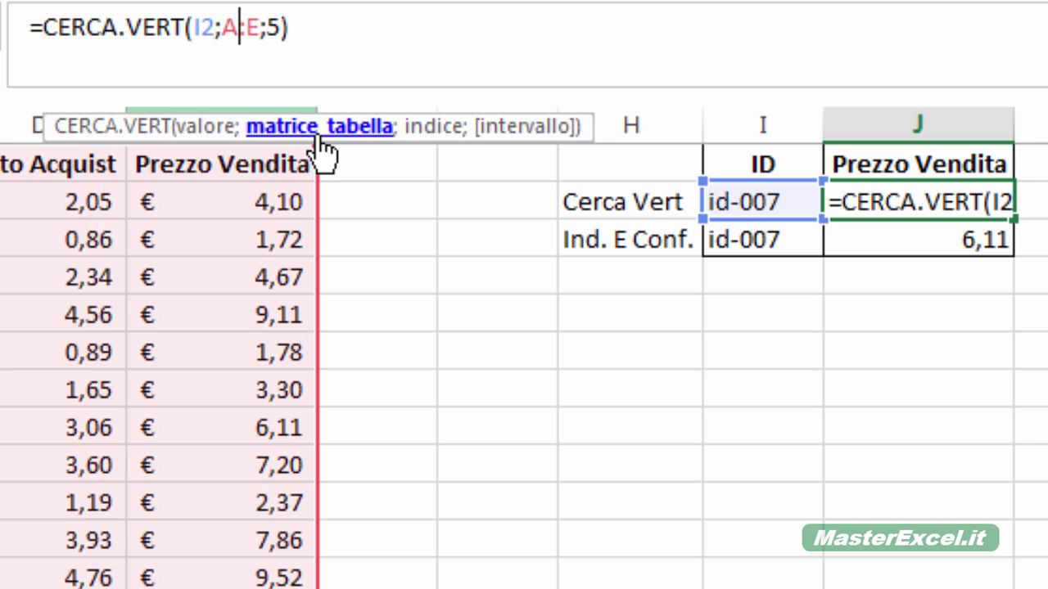
left_click(368, 139)
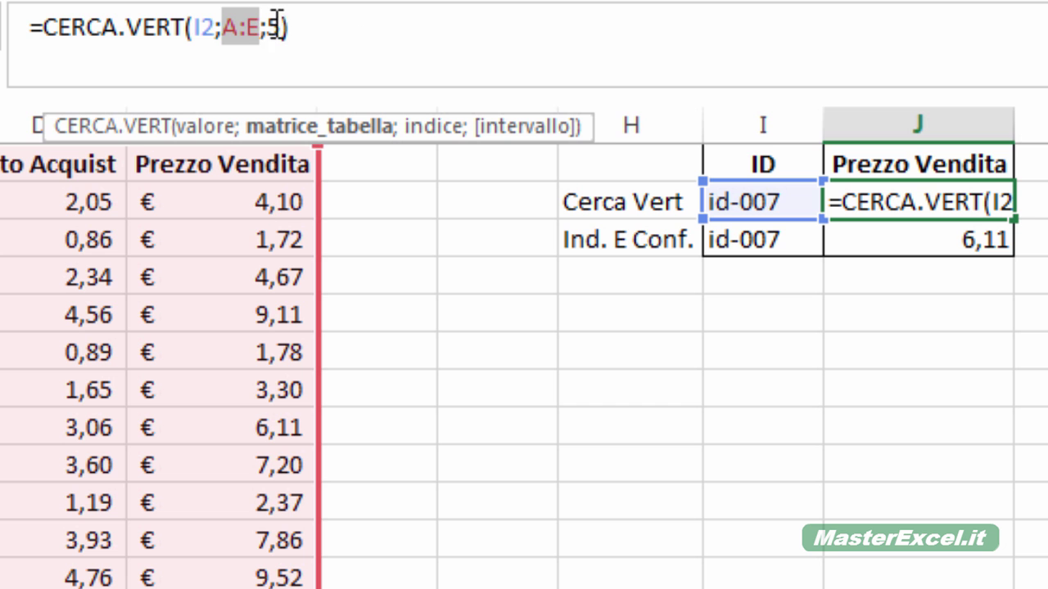
key("Right")
key("Right")
key("Right")
key("Right")
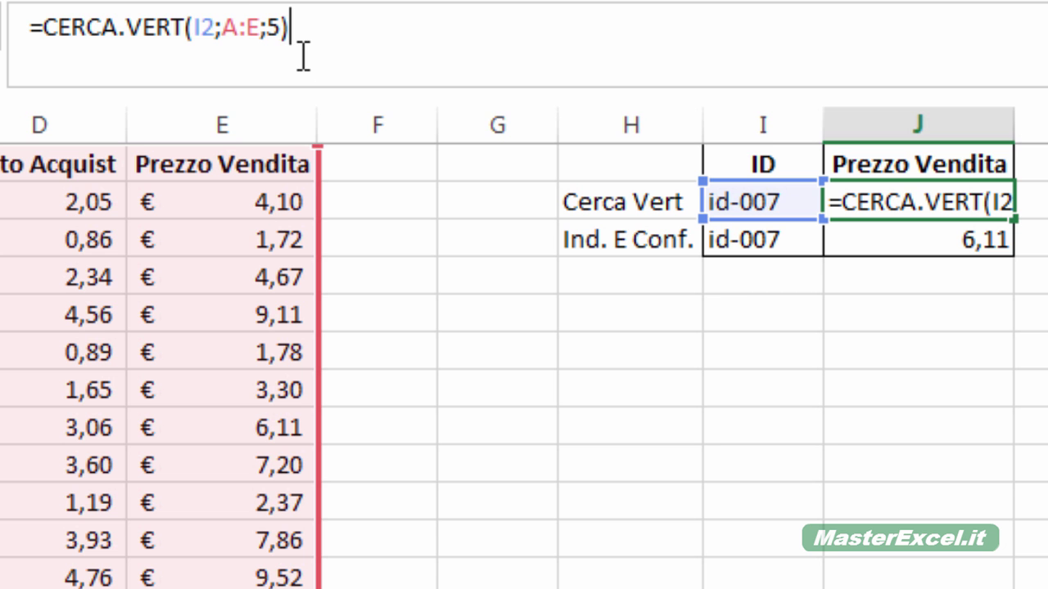
key("Return")
- Walk through J3's INDICE arguments: Prezz_Ved, the I3 lookup value and the ID range
left_click(557, 24)
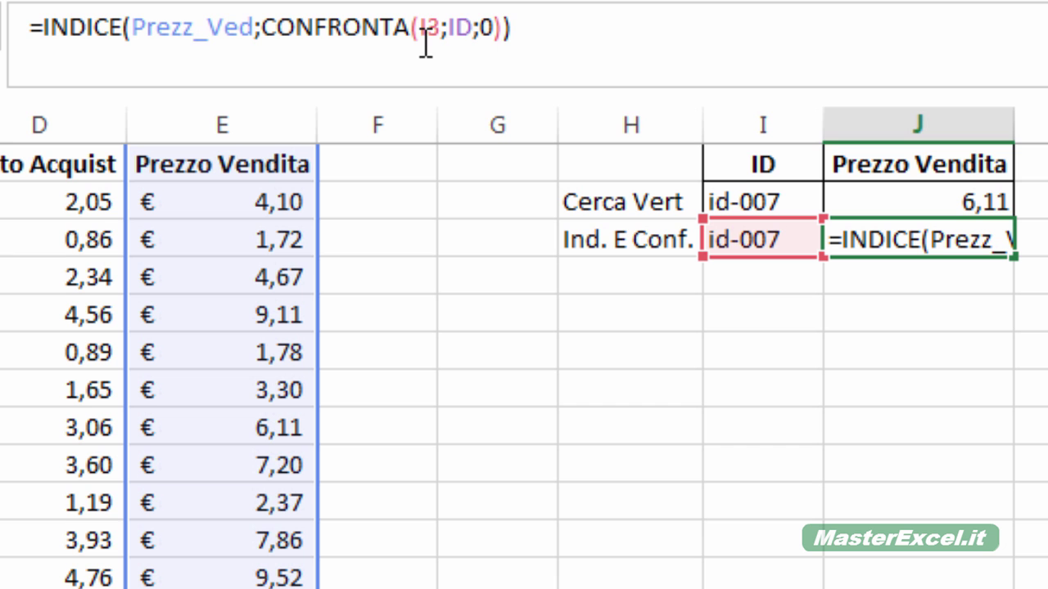
left_click(460, 28)
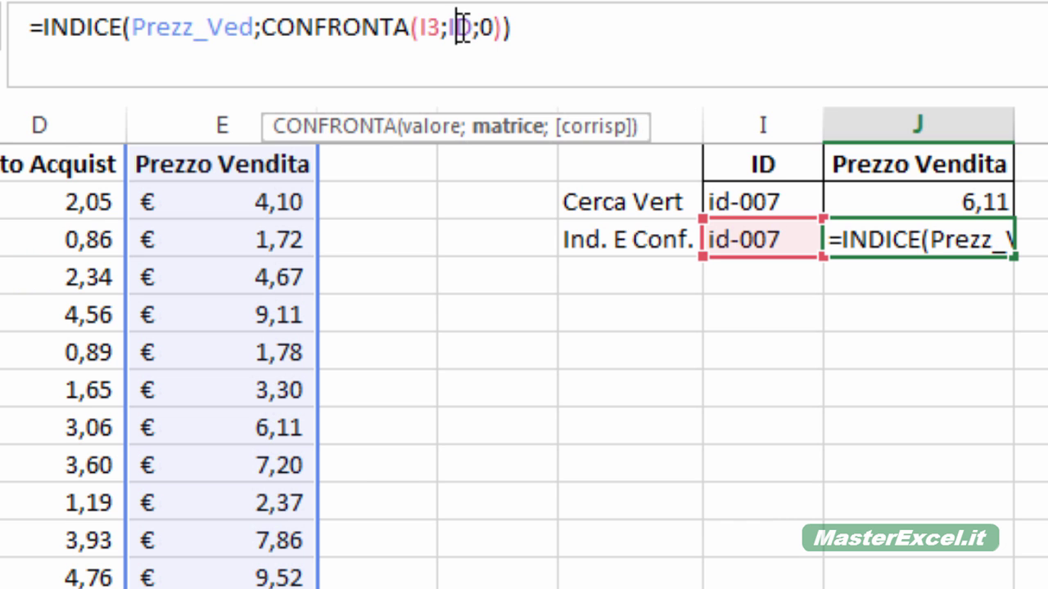
left_click(212, 41)
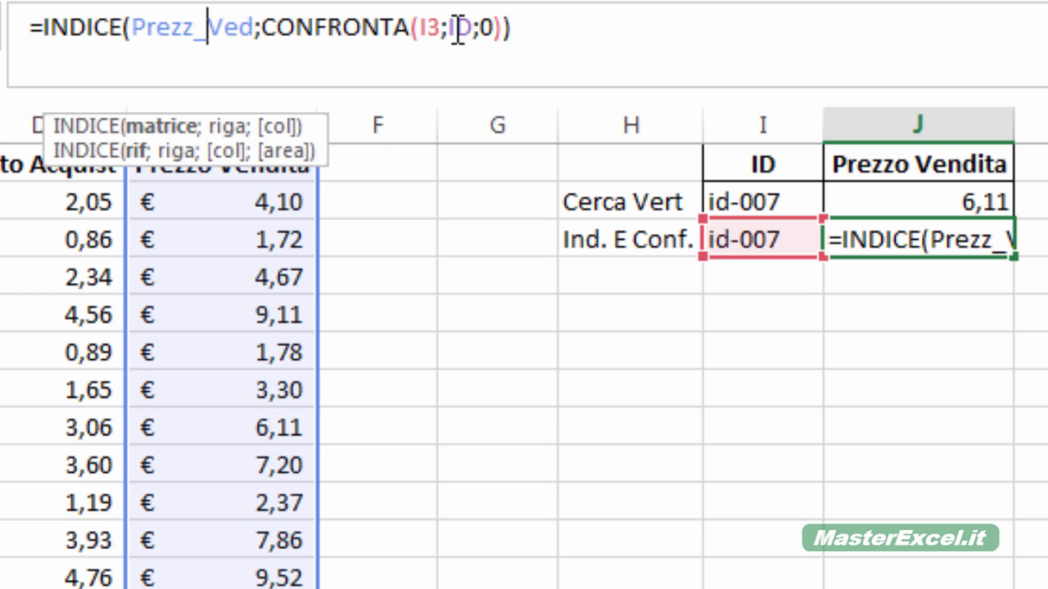
left_click(459, 28)
left_click(227, 33)
left_click(429, 28)
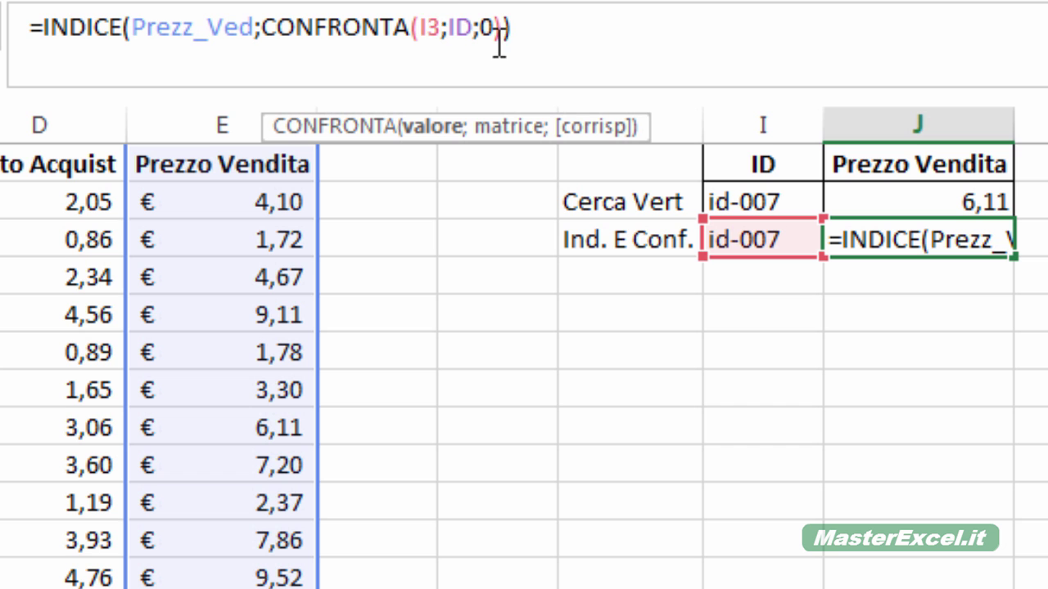
left_click(455, 28)
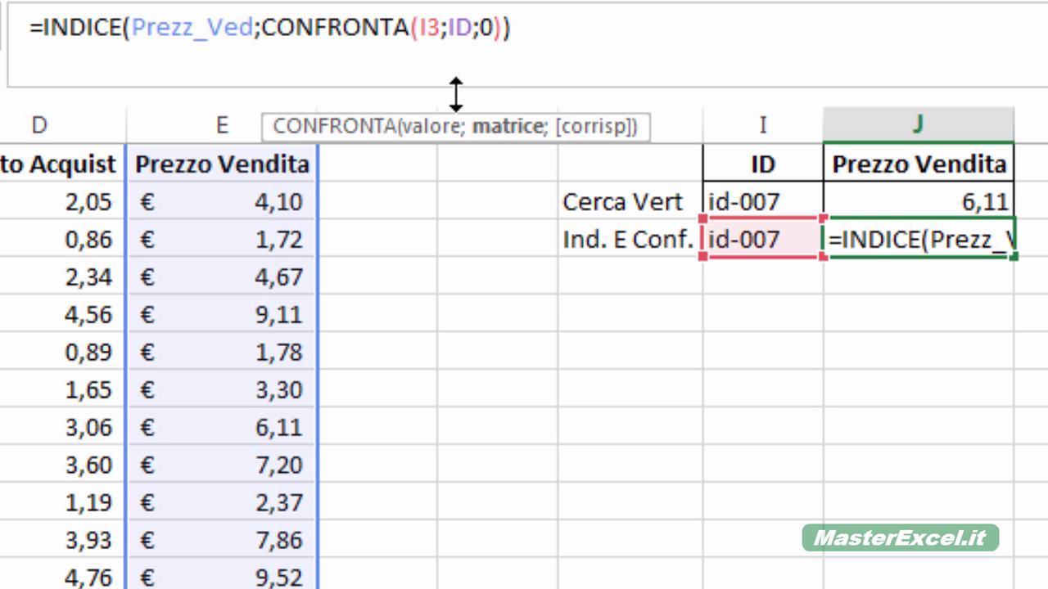